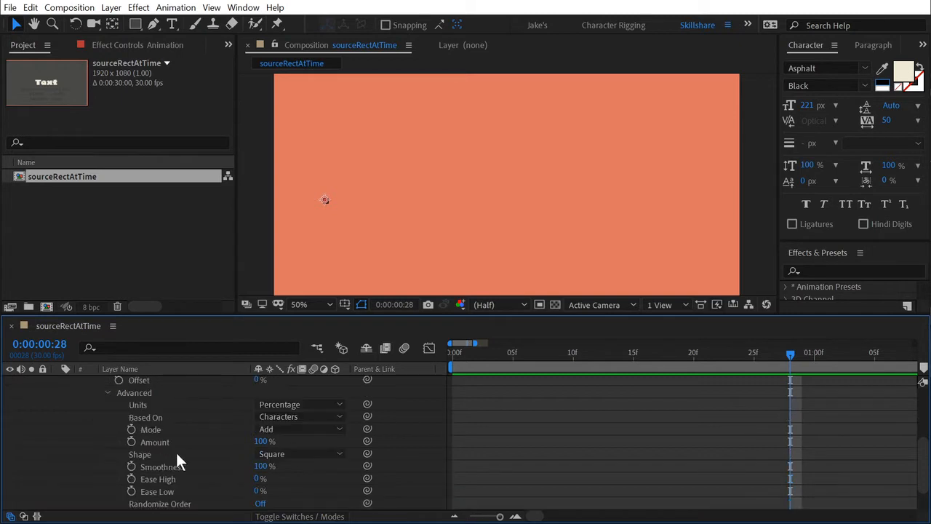
Step: Set the Animation text's Range Selector Shape to Ramp Up and its Offset to 100%
click(277, 452)
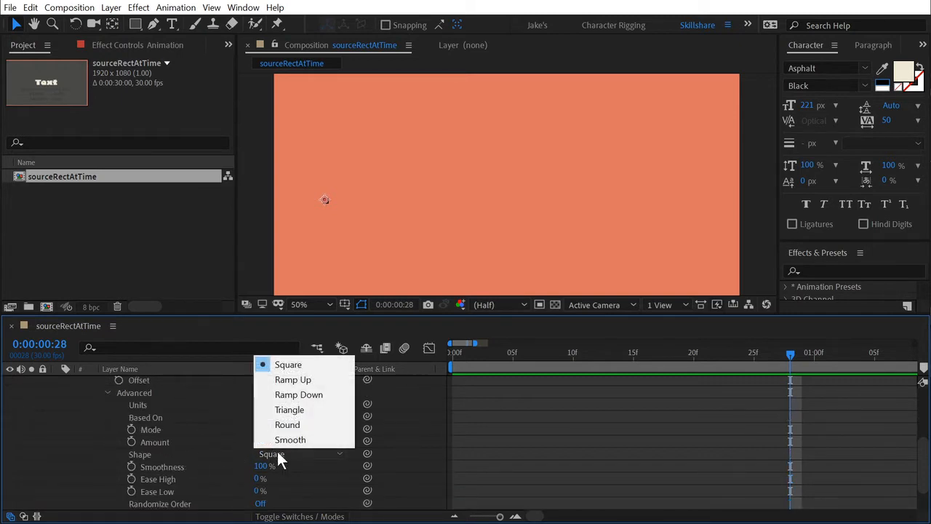
click(299, 379)
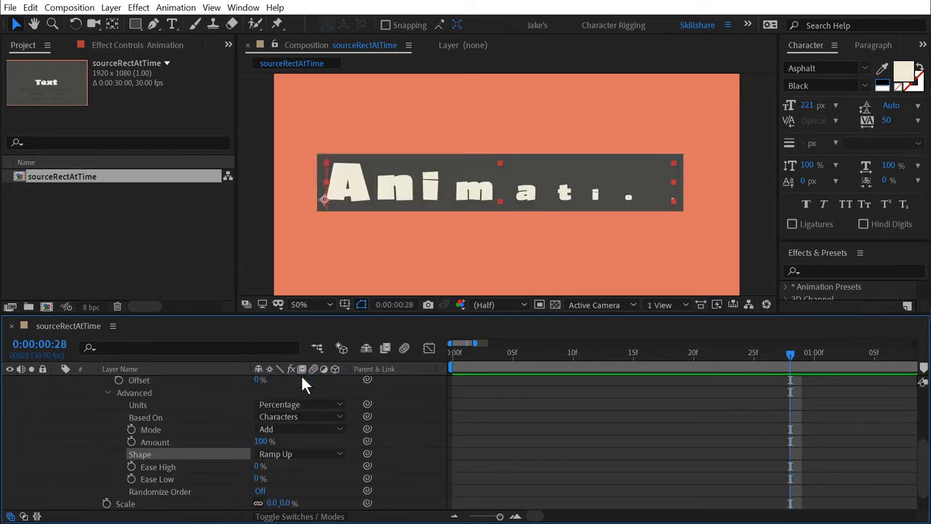
scroll(216, 441, up, 3)
drag(263, 453, 369, 432)
scroll(556, 440, down, 1)
scroll(556, 440, down, 1)
scroll(505, 381, up, 3)
Step: Keyframe the Range Selector Offset from -100% at frame 0 to 100% at frame 20, and play back the reveal
key(Home)
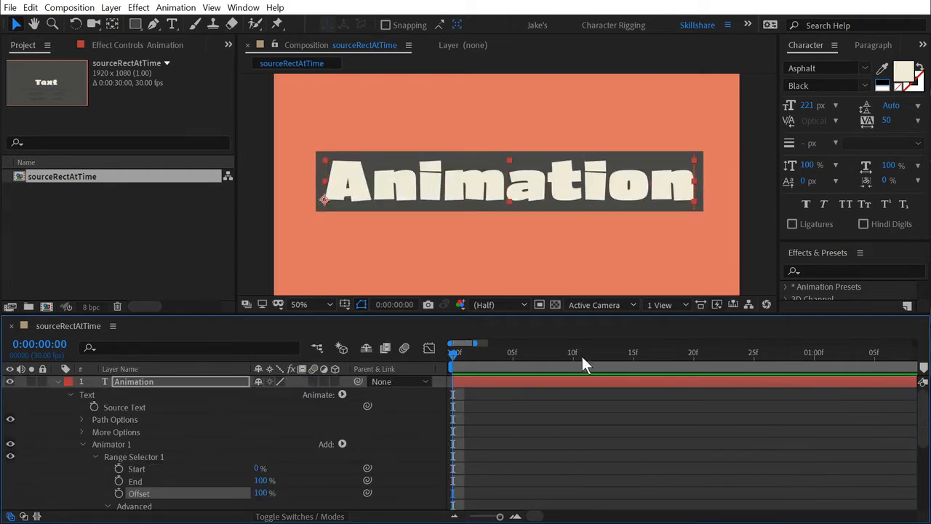
drag(264, 494, 249, 495)
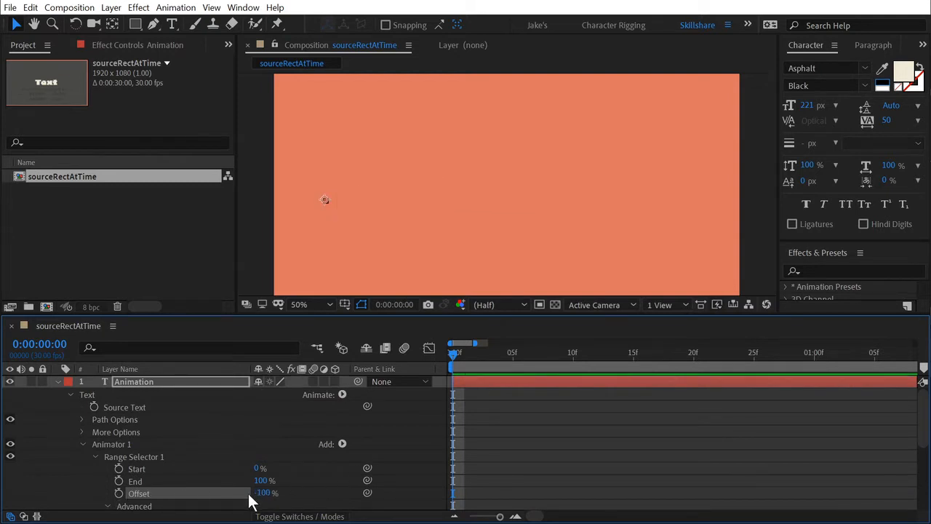
click(119, 494)
drag(471, 354, 696, 367)
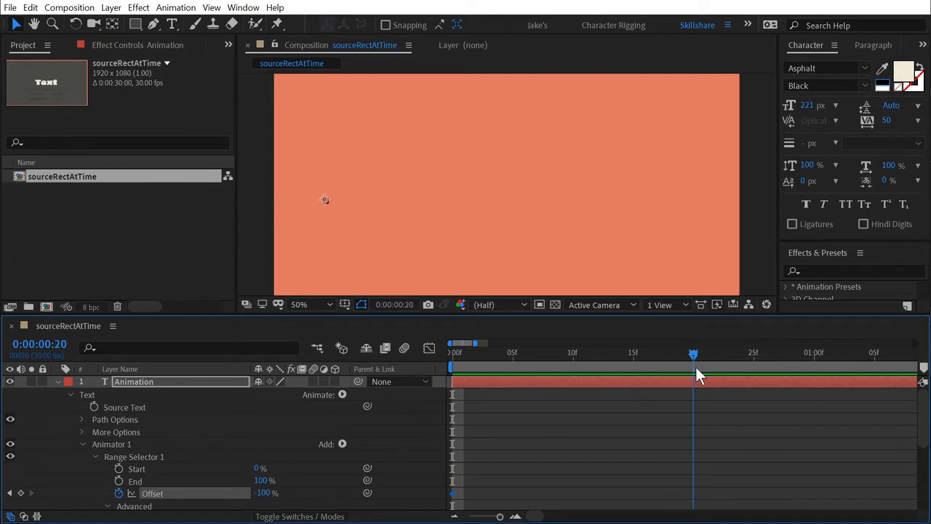
drag(263, 493, 522, 482)
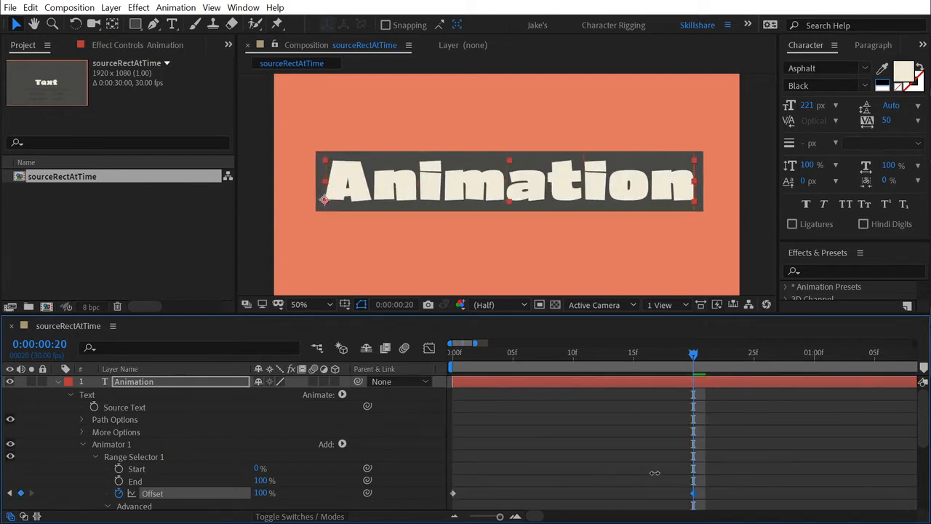
drag(693, 362, 454, 361)
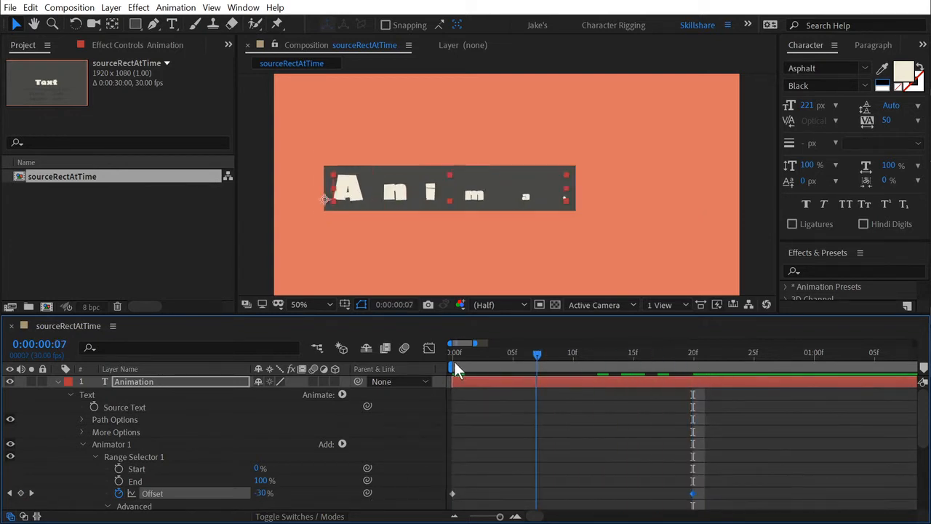
key(space)
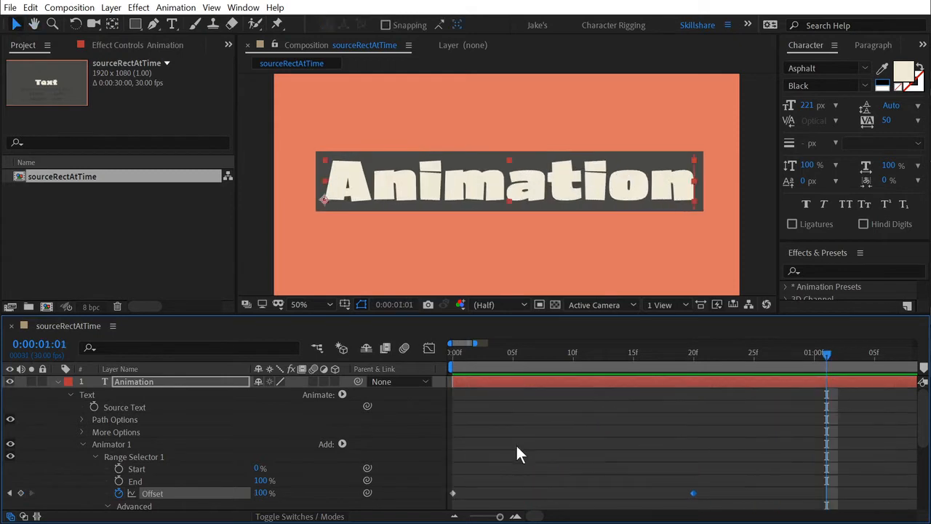
Step: At frame 11, set the Range Selector's Ease Low to 73%
drag(633, 354, 585, 355)
scroll(364, 451, down, 3)
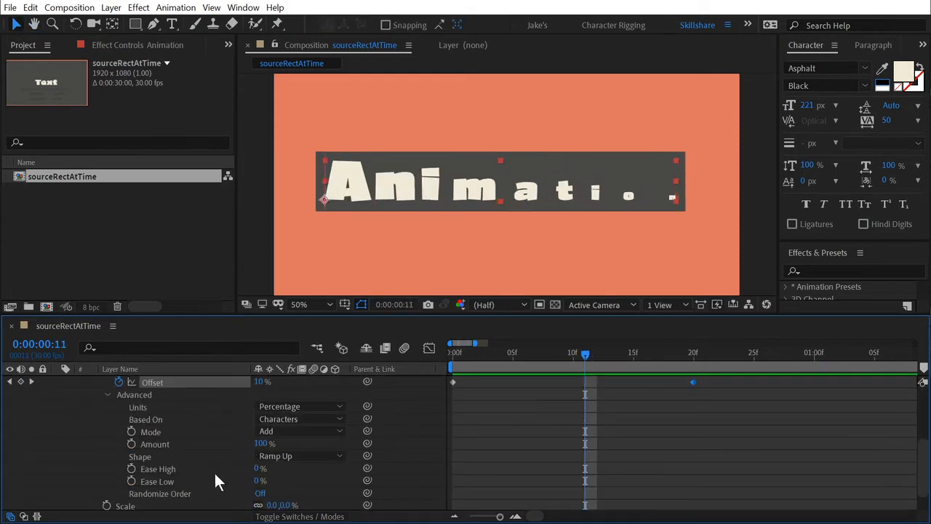
drag(260, 480, 301, 466)
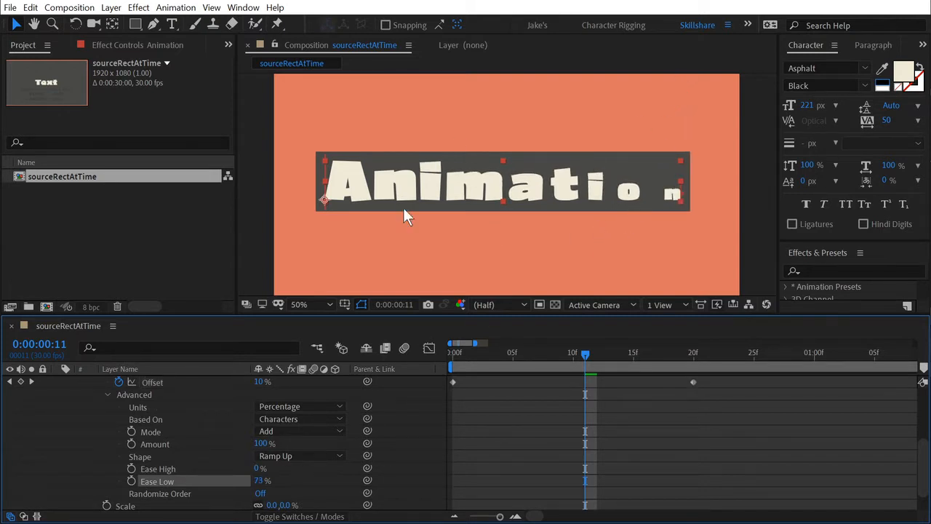
Step: Play the eased text reveal from the start and check it around frame 6
drag(589, 349, 441, 353)
key(space)
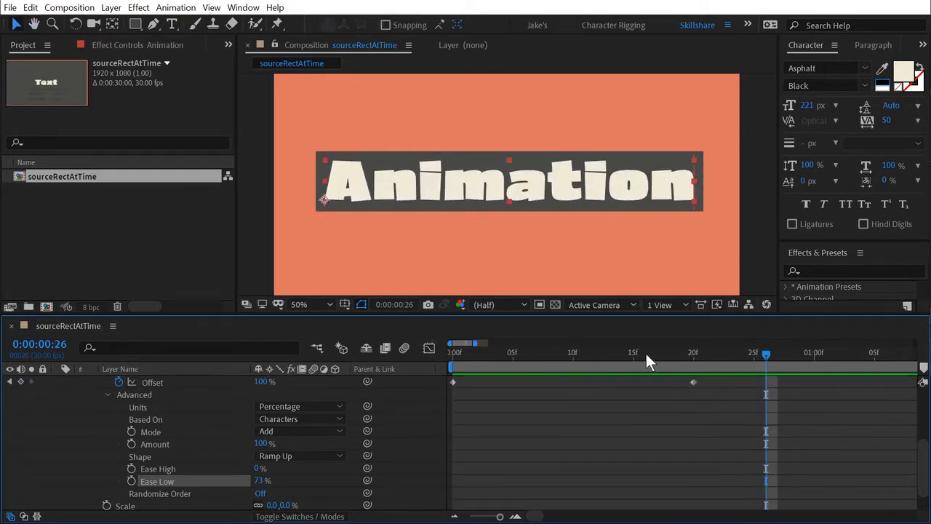
drag(501, 352, 524, 342)
click(612, 431)
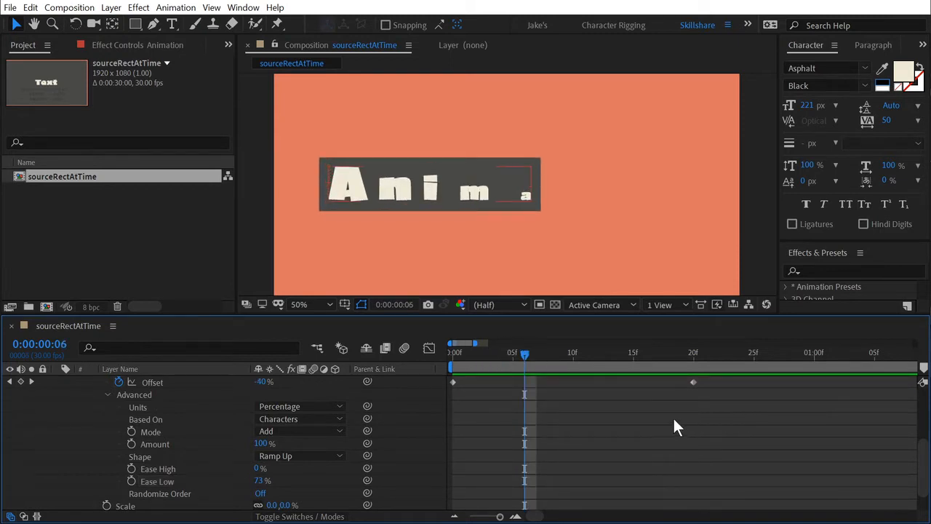
Step: Collapse the Animation layer's properties in the timeline
scroll(634, 393, up, 4)
click(584, 386)
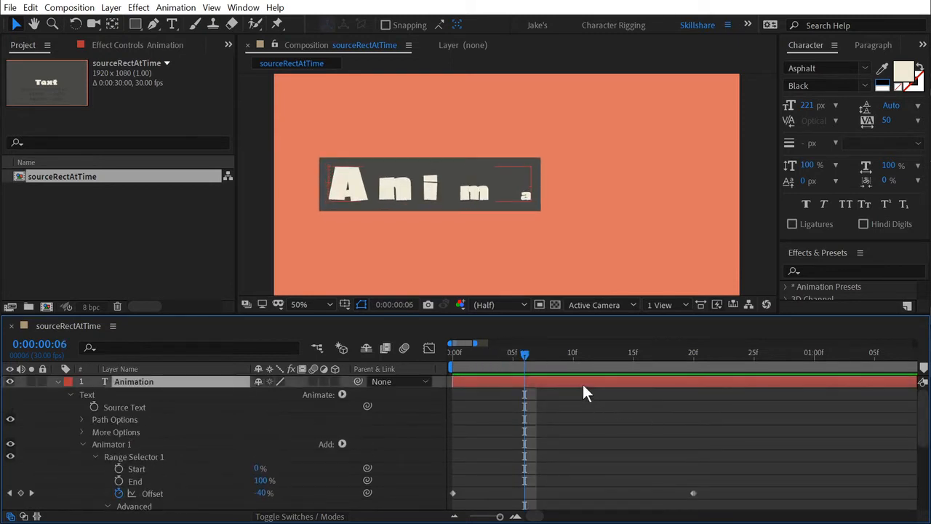
key(u)
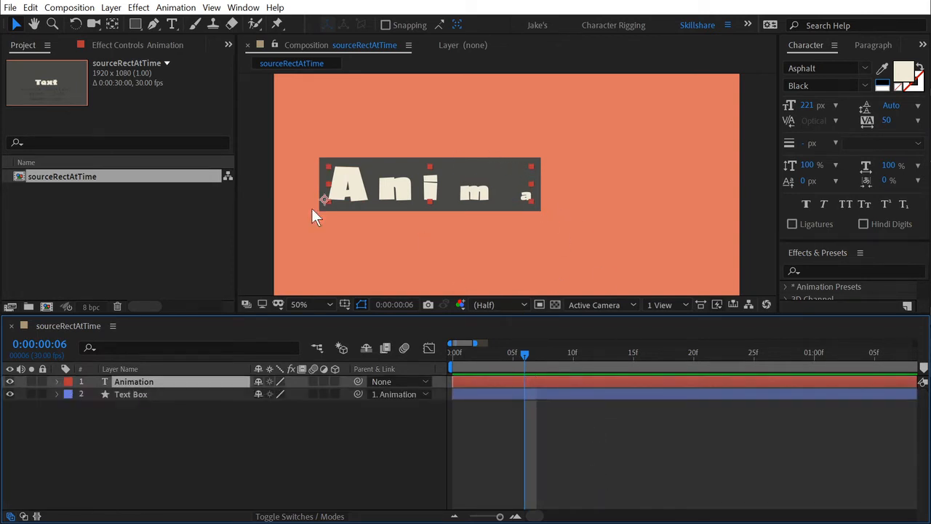
Step: Play and scrub the animation over a wider time range to examine how the text box resizes with the letters
drag(528, 351, 667, 338)
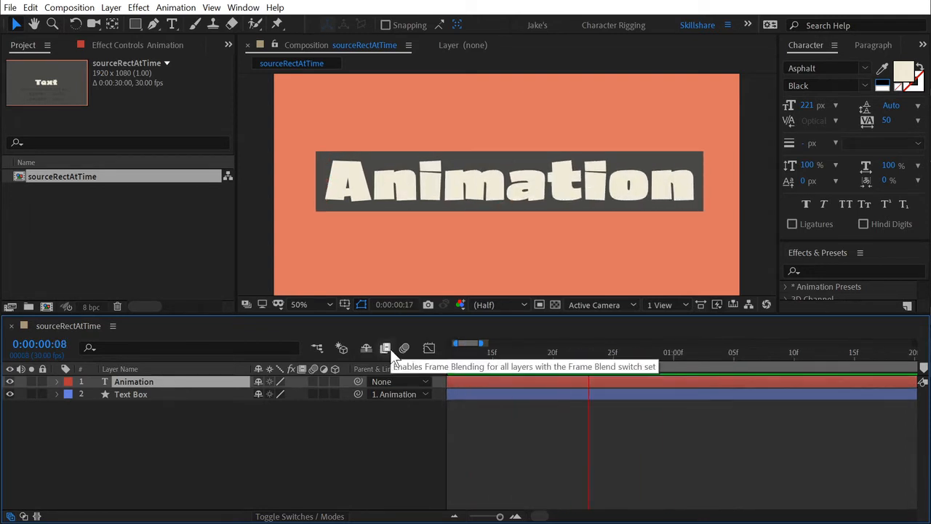
key(space)
key(minus)
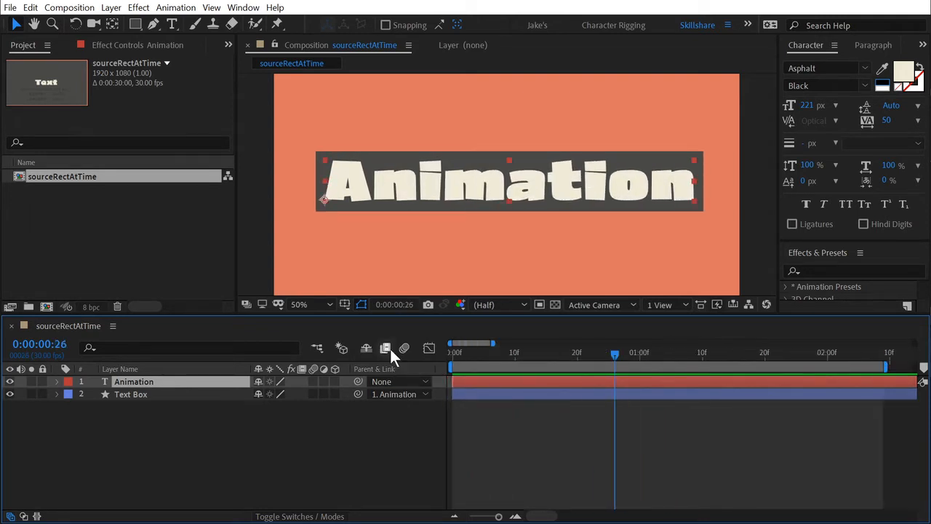
key(minus)
drag(574, 353, 484, 362)
key(space)
click(450, 355)
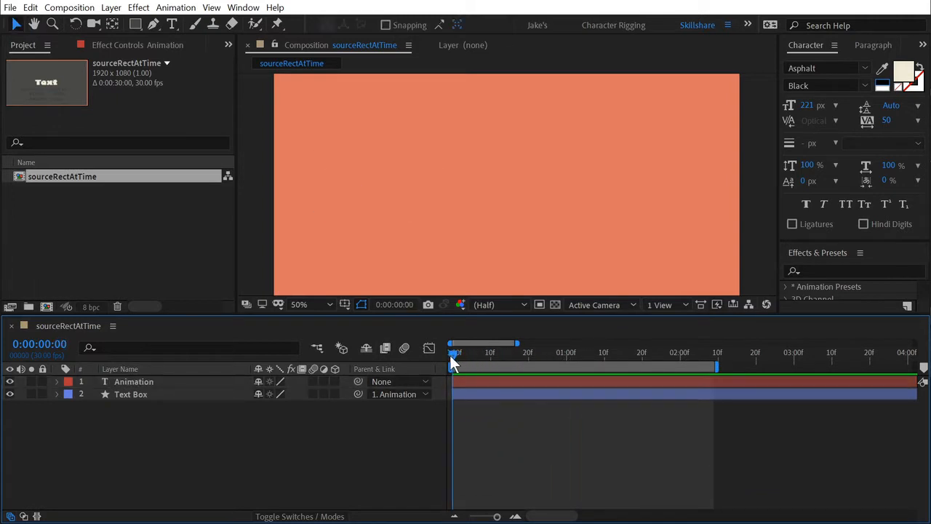
mouse_move(503, 354)
mouse_down()
mouse_move(460, 359)
mouse_move(487, 357)
mouse_up()
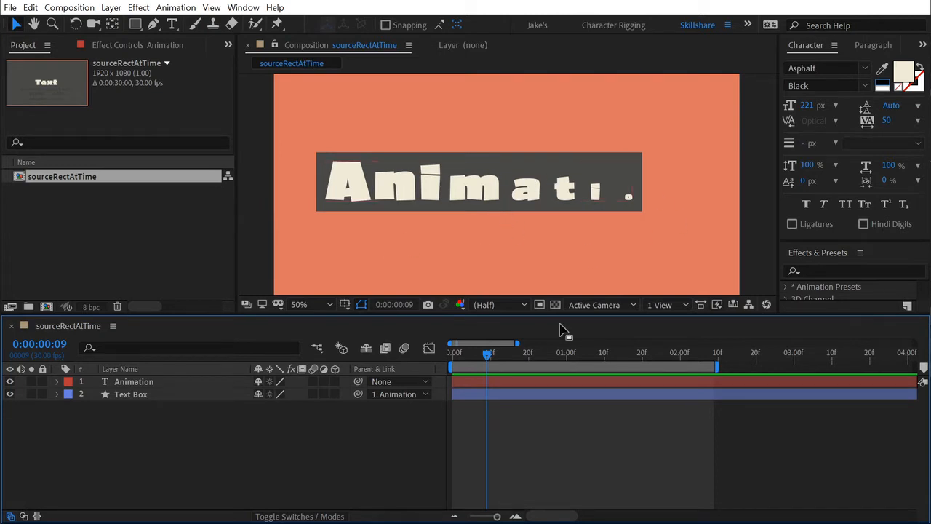
drag(485, 353, 570, 352)
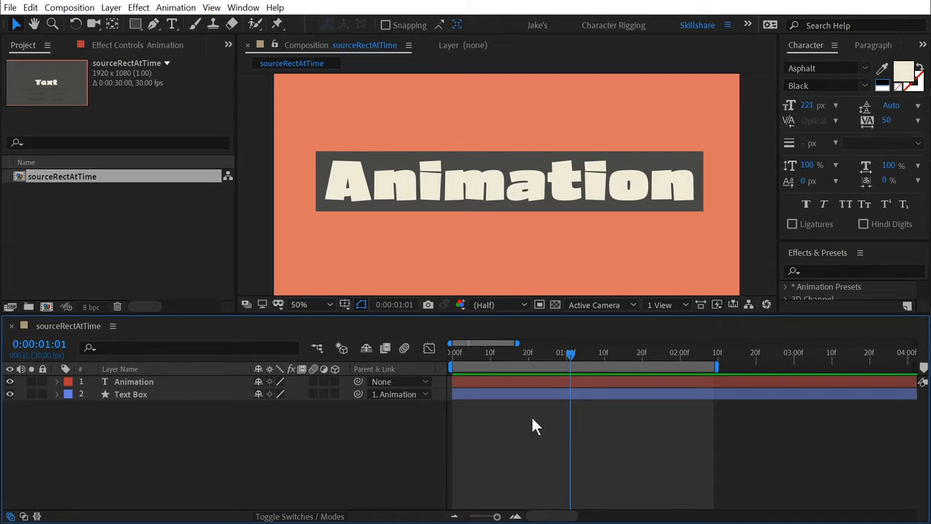
Step: Reveal the expressions on the Text Box layer and collapse the Position expression
click(650, 396)
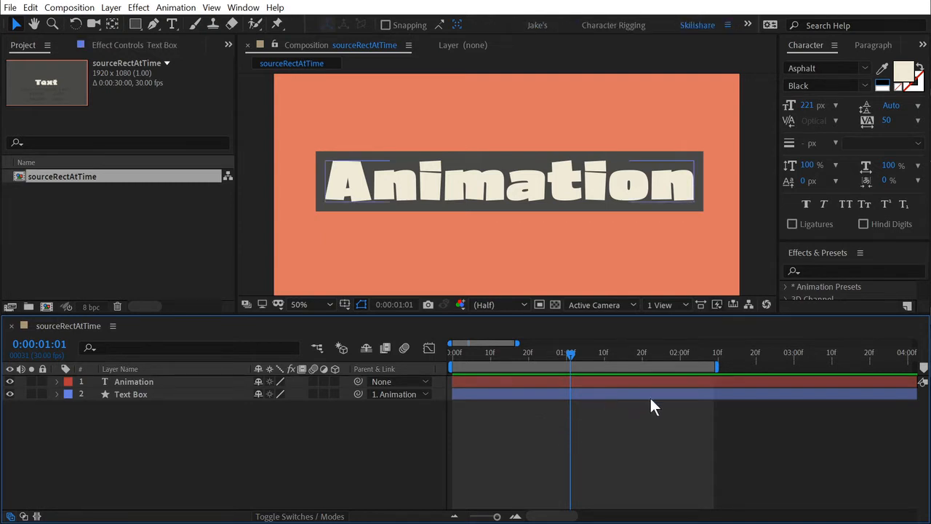
click(165, 397)
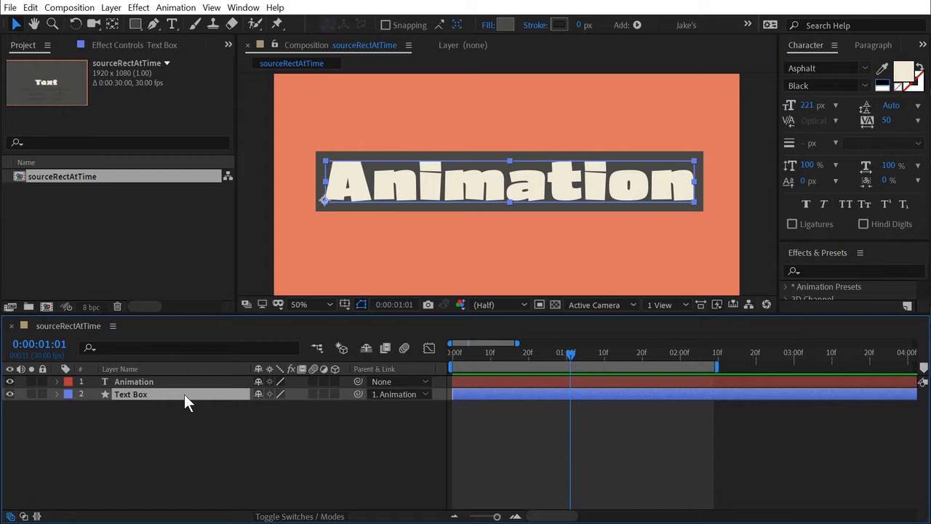
key(e)
key(e)
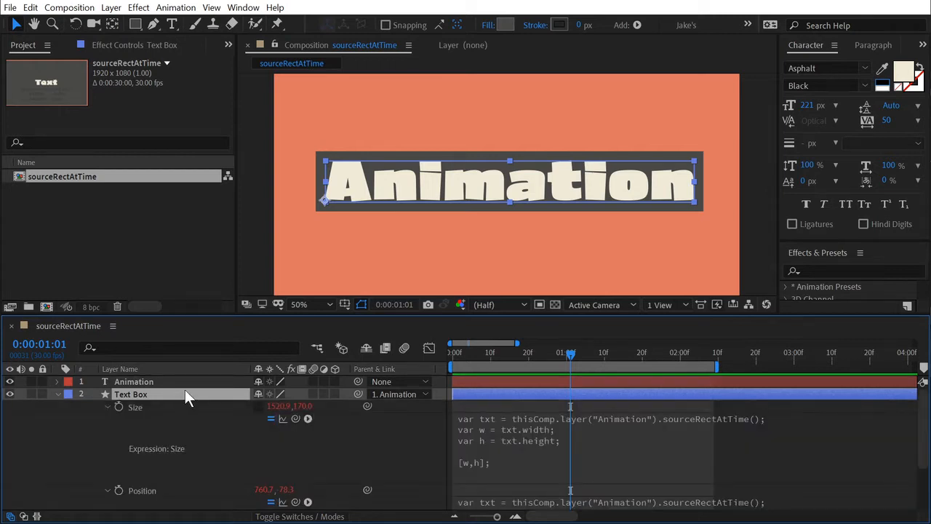
click(168, 491)
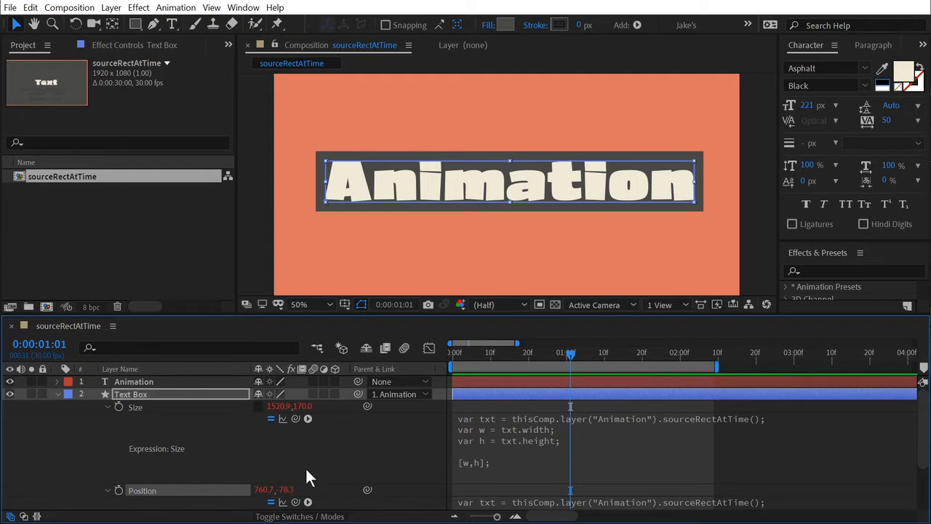
click(108, 490)
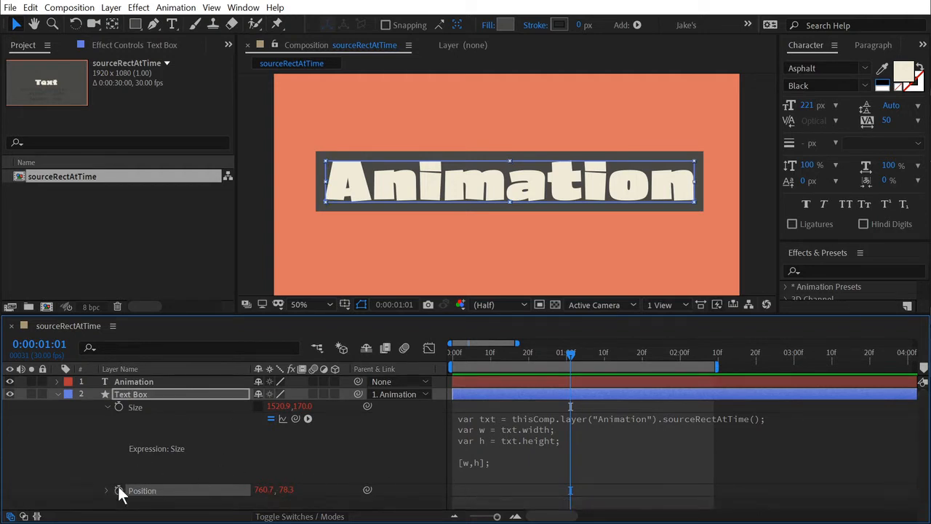
Step: Examine the sourceRectAtTime call in the Size expression and the Animation layer's Offset keyframes with the playhead at 1 second
click(635, 440)
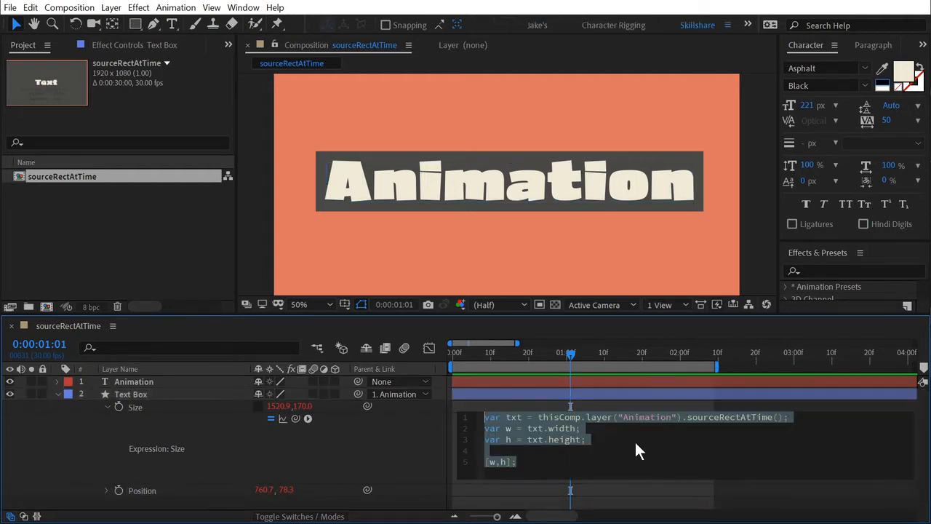
click(775, 417)
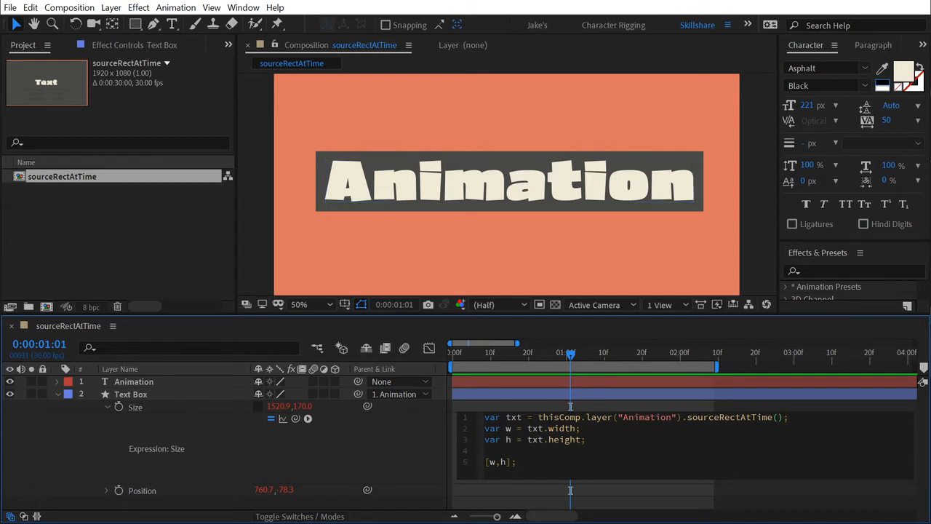
drag(559, 359, 569, 360)
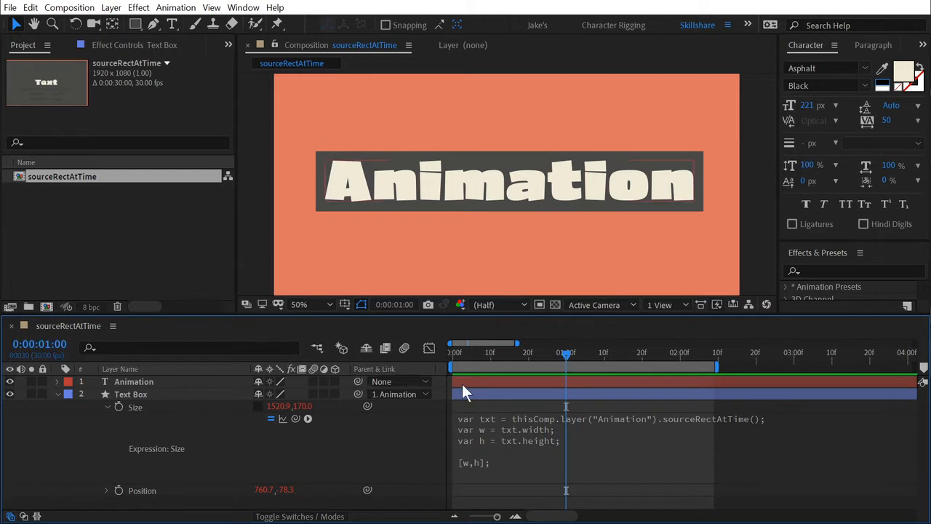
click(516, 382)
key(u)
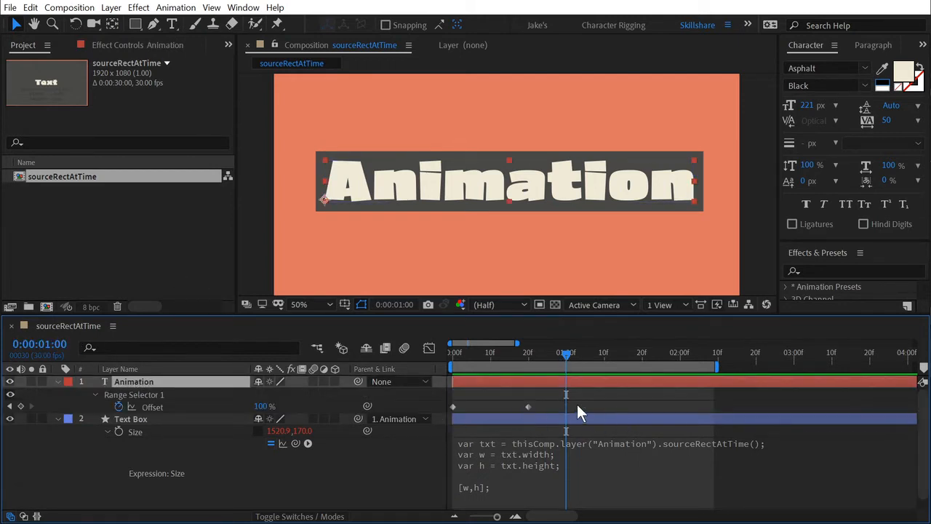
key(u)
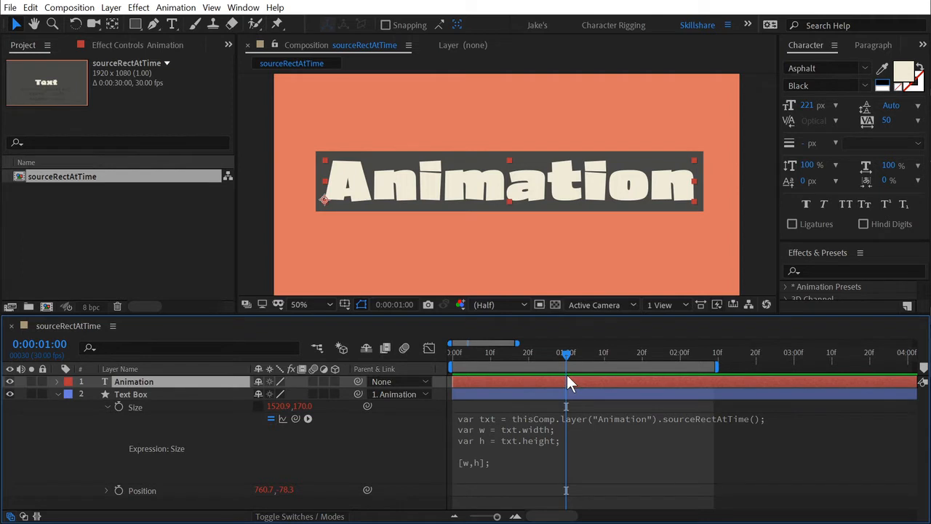
Step: Change the Size expression's call to sourceRectAtTime(1) and scrub back to frame 19 to check the box
click(575, 429)
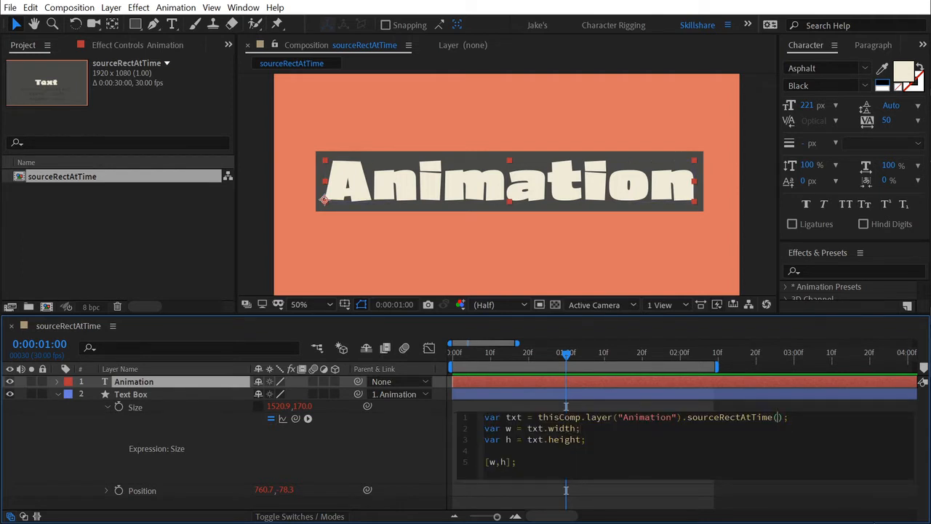
text(1)
click(401, 433)
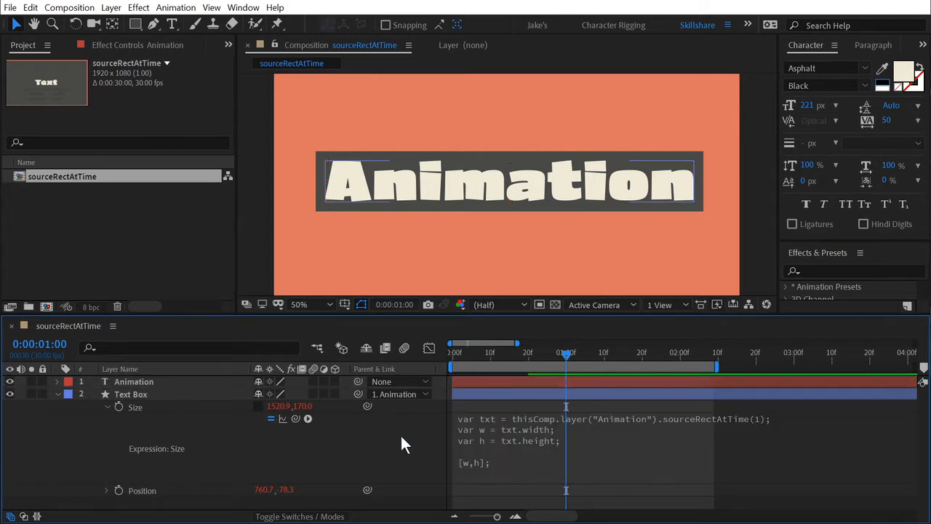
drag(564, 354, 534, 350)
Step: Change the call in the Text Box layer's Position expression to sourceRectAtTime(1)
click(146, 492)
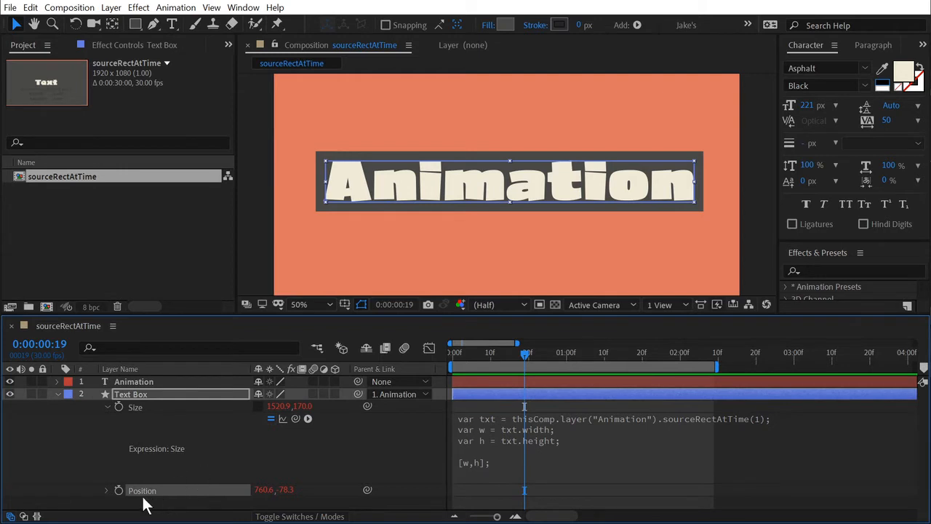
click(108, 490)
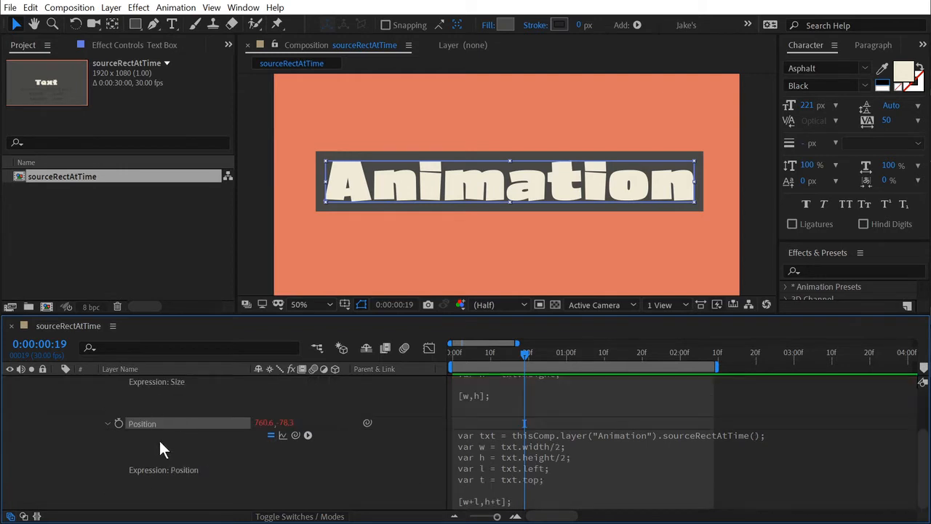
click(616, 432)
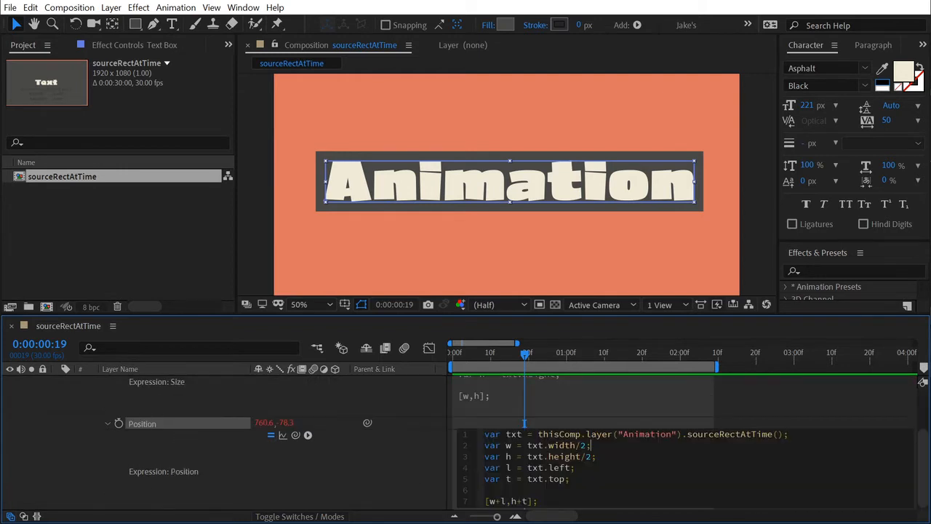
click(777, 406)
click(683, 464)
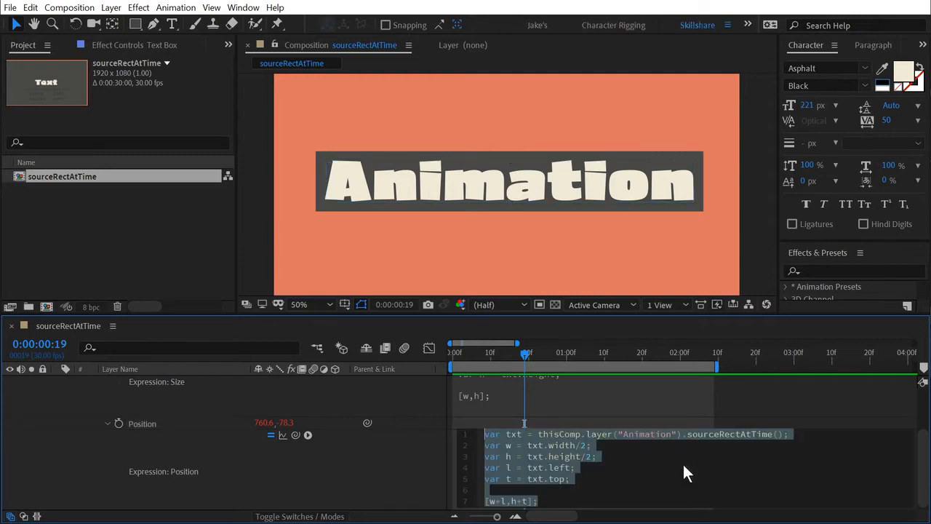
click(703, 434)
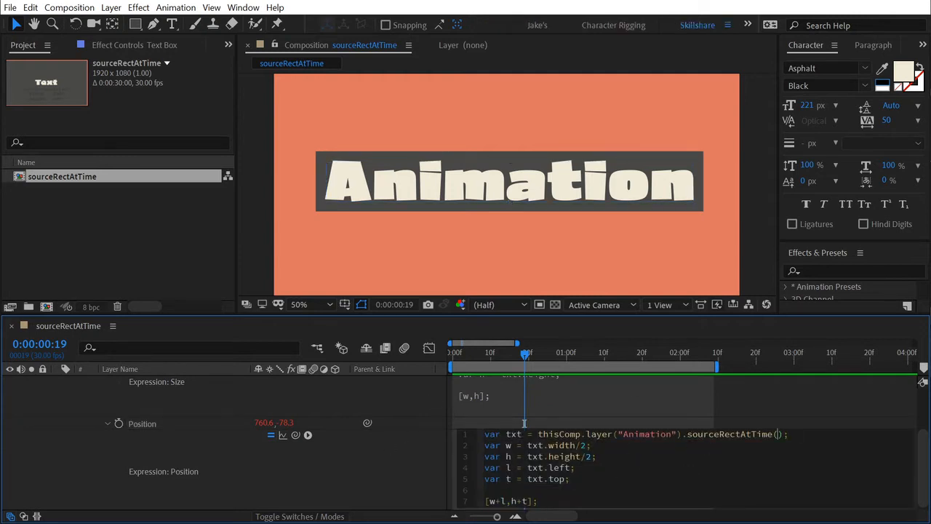
text(1)
click(418, 457)
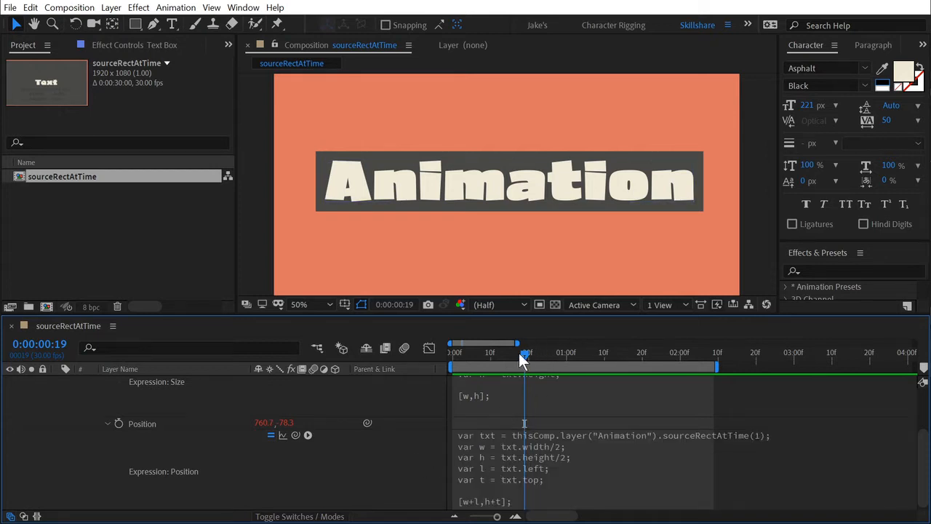
Step: Scrub between frames 19 and 25 to check the box's size and position against the animated letters
drag(525, 353, 555, 347)
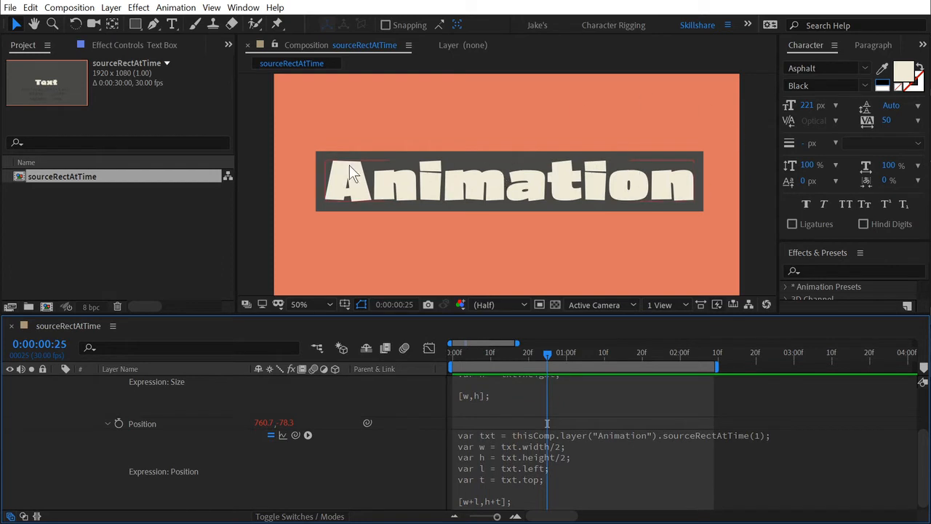
drag(554, 352, 534, 352)
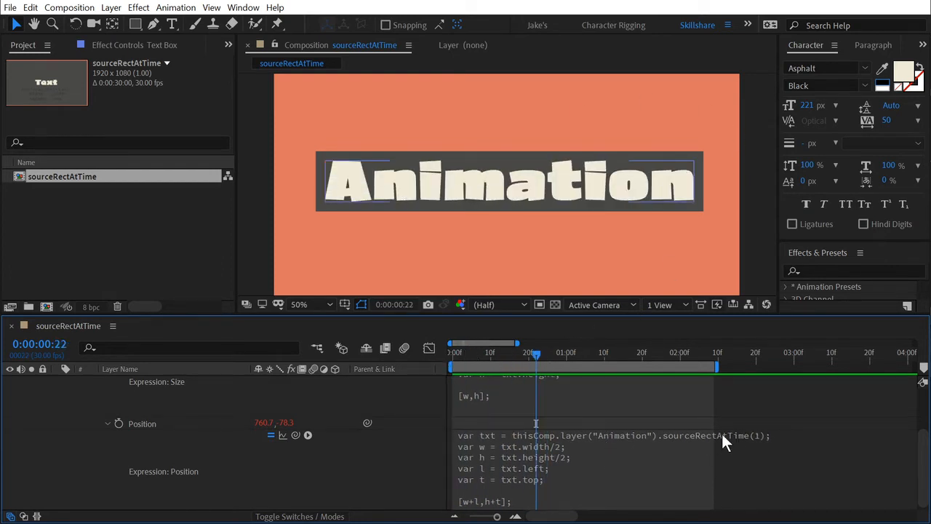
scroll(724, 447, up, 3)
drag(520, 354, 524, 386)
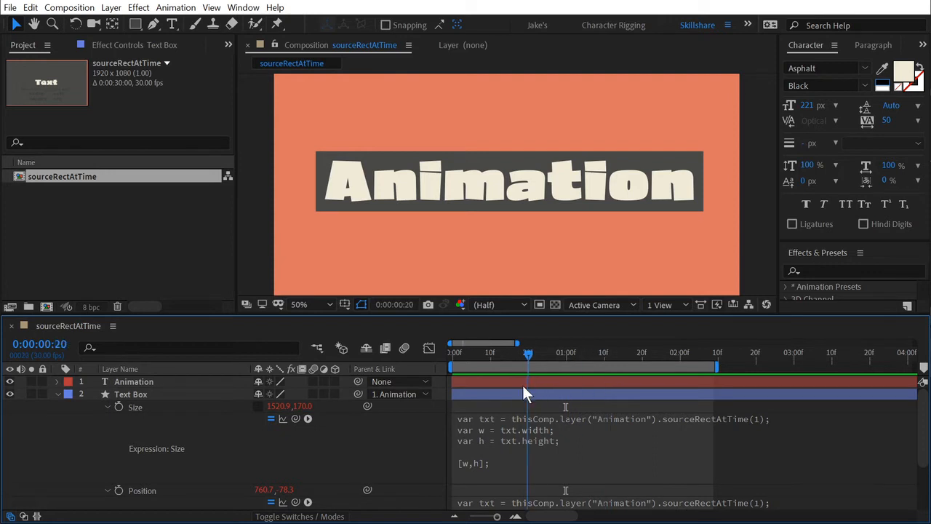
Step: Shift the Animation layer's two Offset keyframes to start at 0:00:01:01 and check the box around the 1-second mark
click(523, 386)
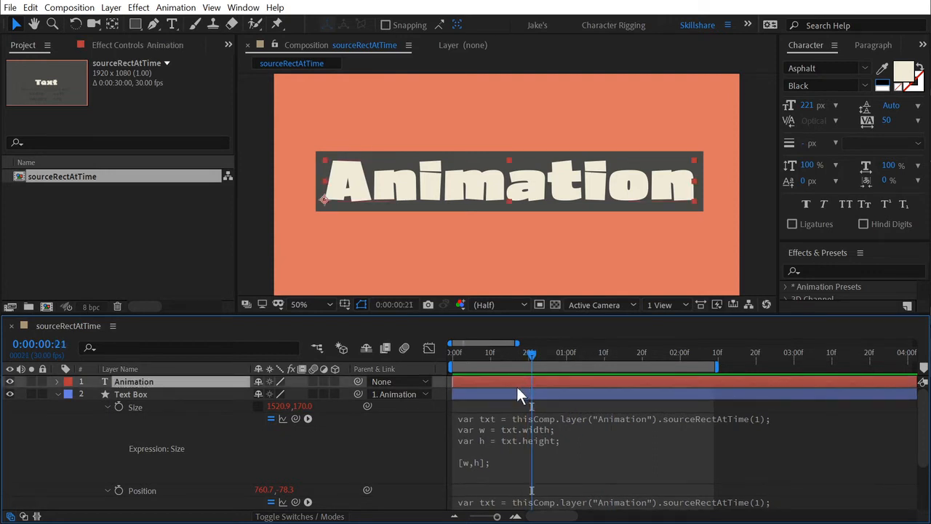
key(u)
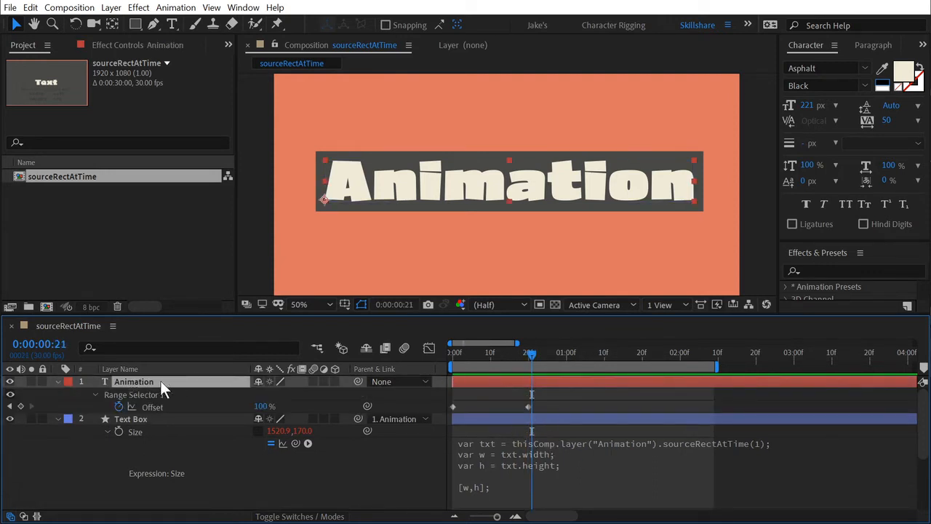
click(152, 406)
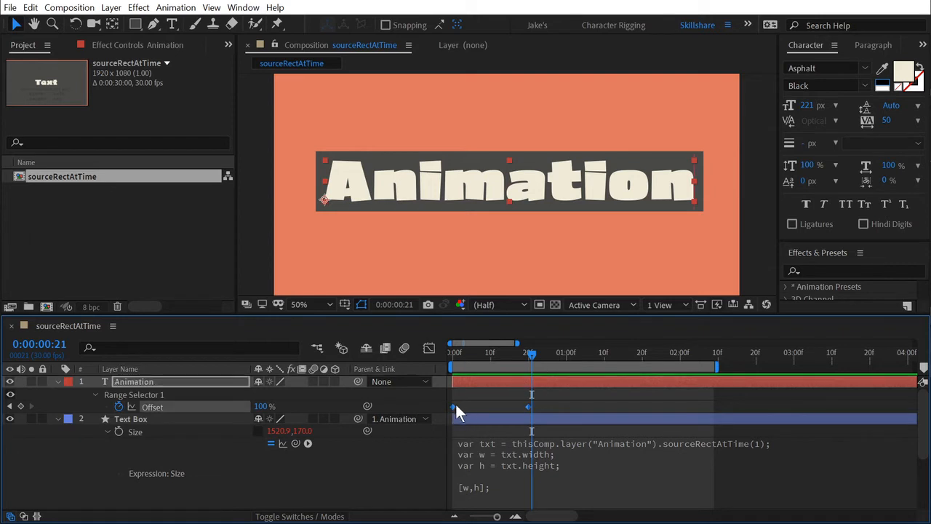
drag(451, 406, 572, 403)
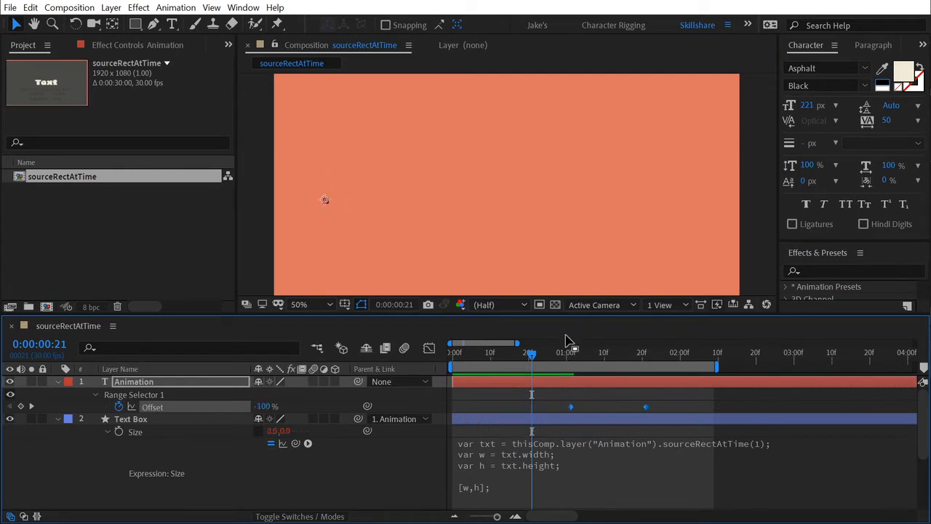
click(568, 357)
drag(567, 358, 572, 358)
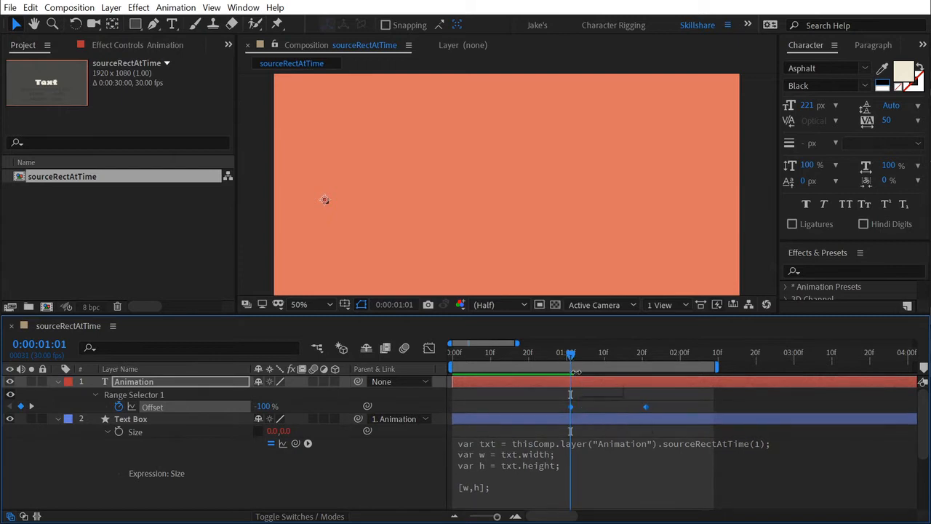
mouse_move(571, 355)
mouse_down()
mouse_move(610, 346)
mouse_move(668, 356)
mouse_move(567, 358)
mouse_up()
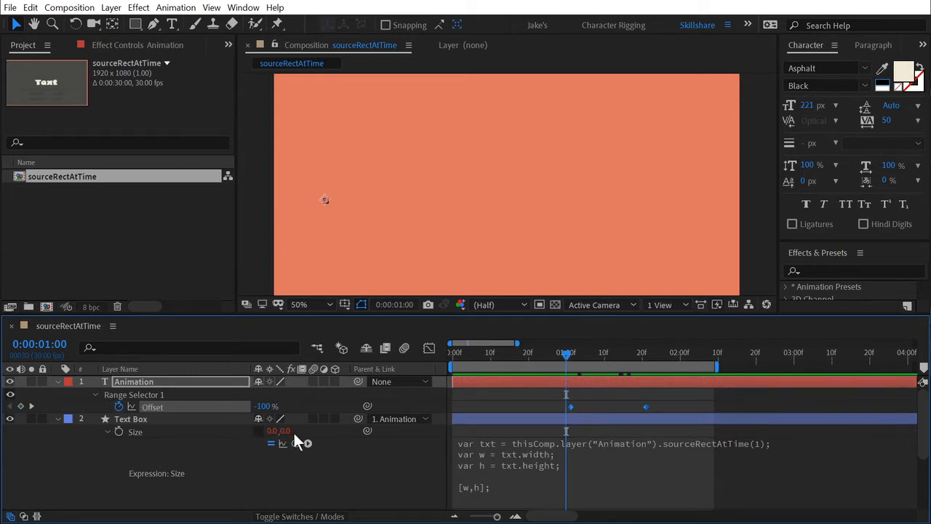
Step: Try sliding the Animation layer to different start times with the playhead at 1 second, and undo the shift
drag(571, 406, 587, 387)
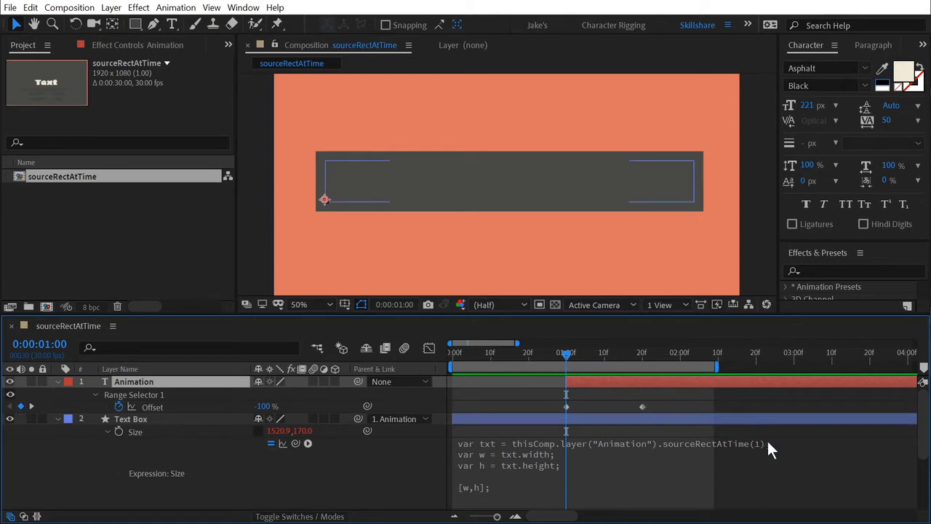
drag(579, 384, 558, 386)
drag(652, 385, 616, 391)
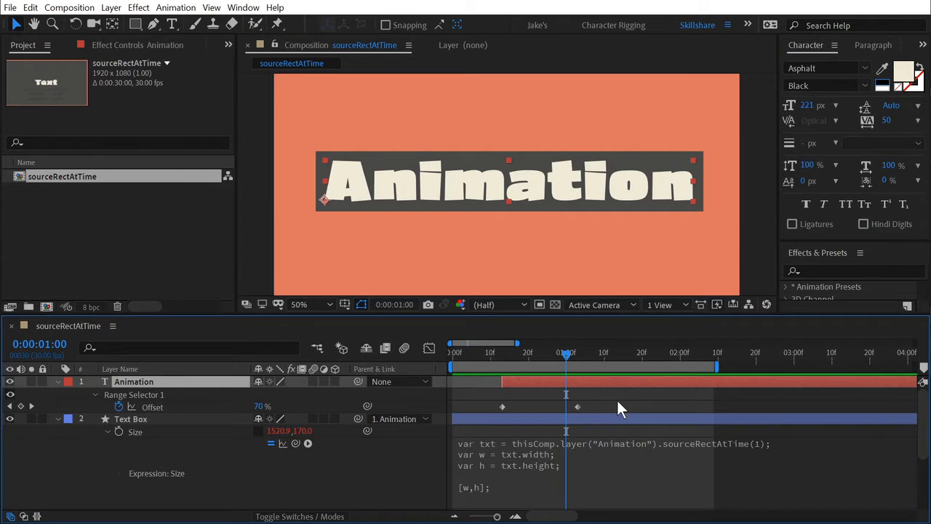
drag(542, 383, 450, 383)
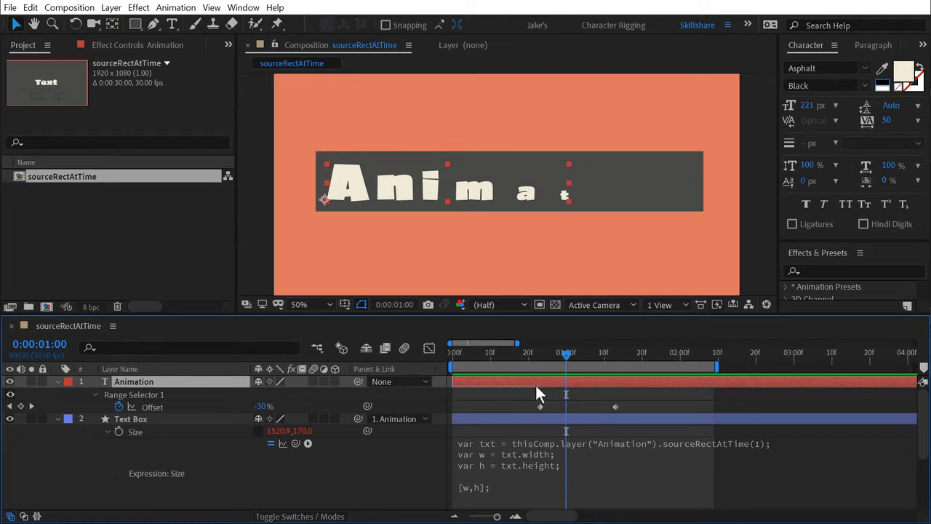
mouse_move(459, 383)
mouse_down()
mouse_move(510, 383)
mouse_move(464, 384)
mouse_up()
drag(464, 382, 550, 368)
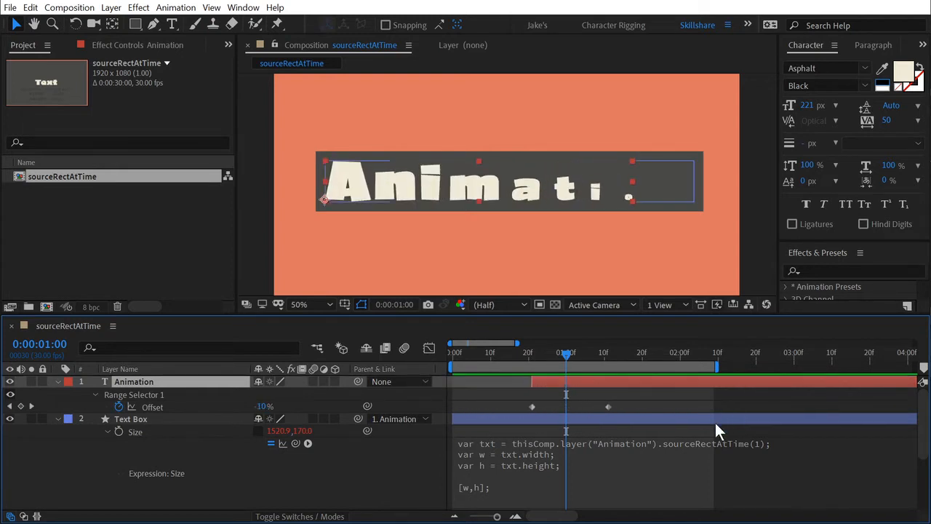
drag(641, 406, 532, 411)
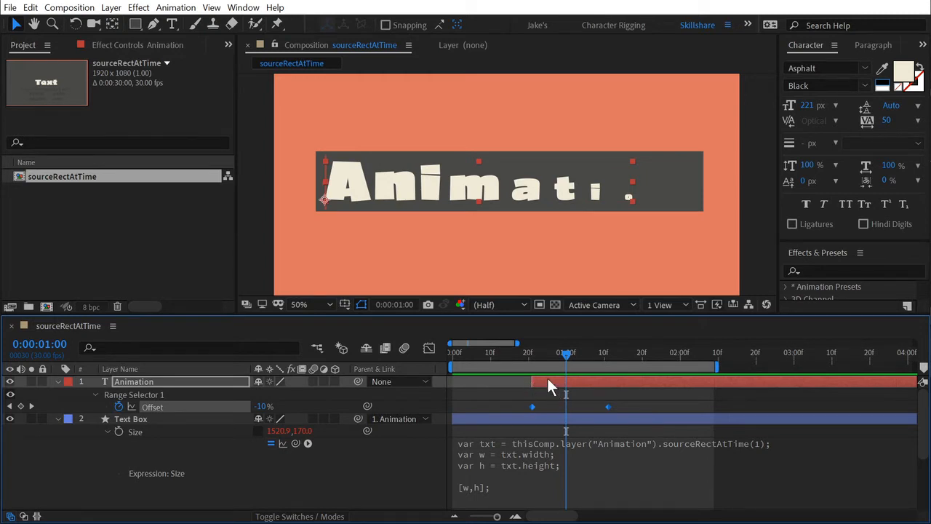
key(ctrl+z)
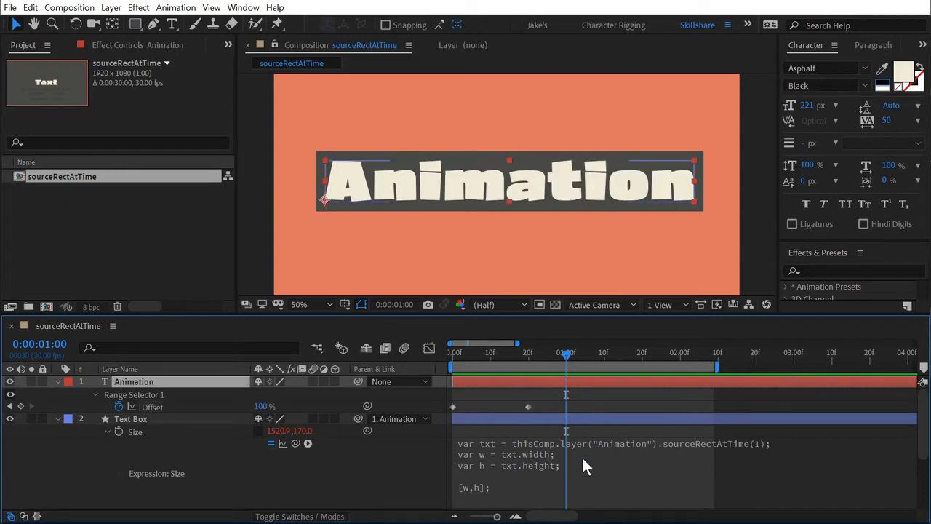
Step: Collapse the revealed keyframe and expression properties of the Animation and Text Box layers
click(532, 394)
click(539, 384)
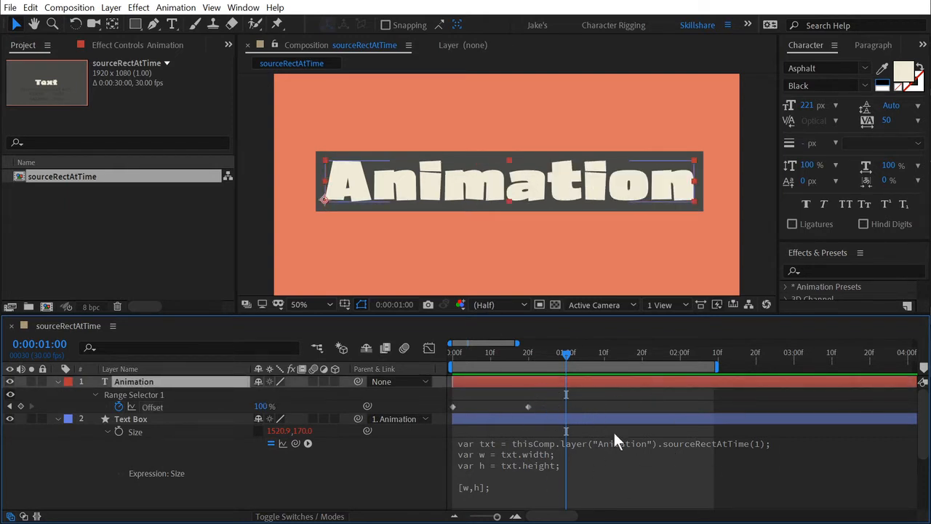
key(u)
click(520, 403)
click(622, 395)
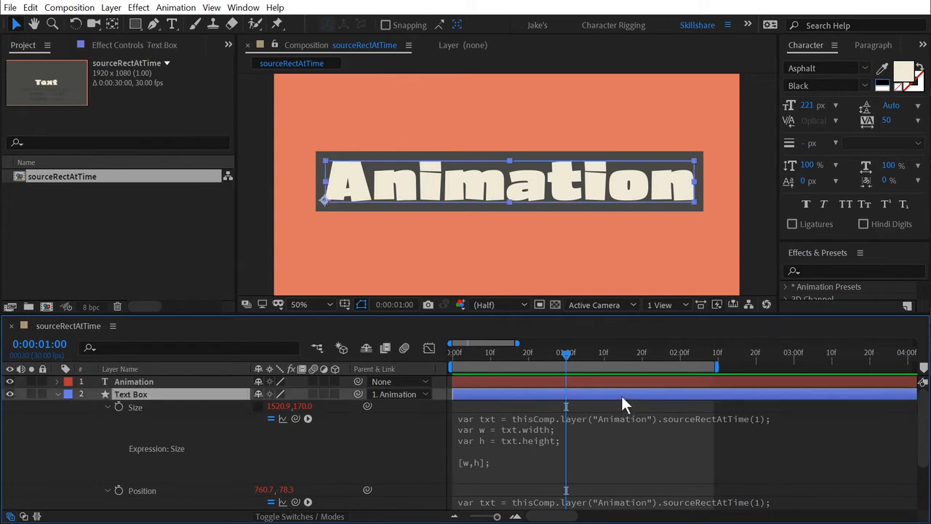
key(u)
Step: Delay the Animation layer to start at about 2 seconds and check the box with the playhead at frame 0
click(525, 381)
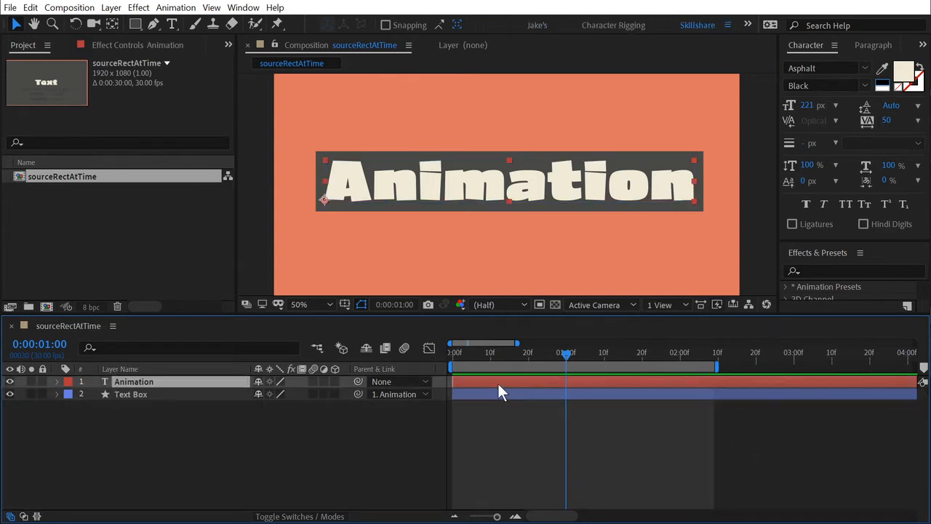
drag(499, 385, 698, 390)
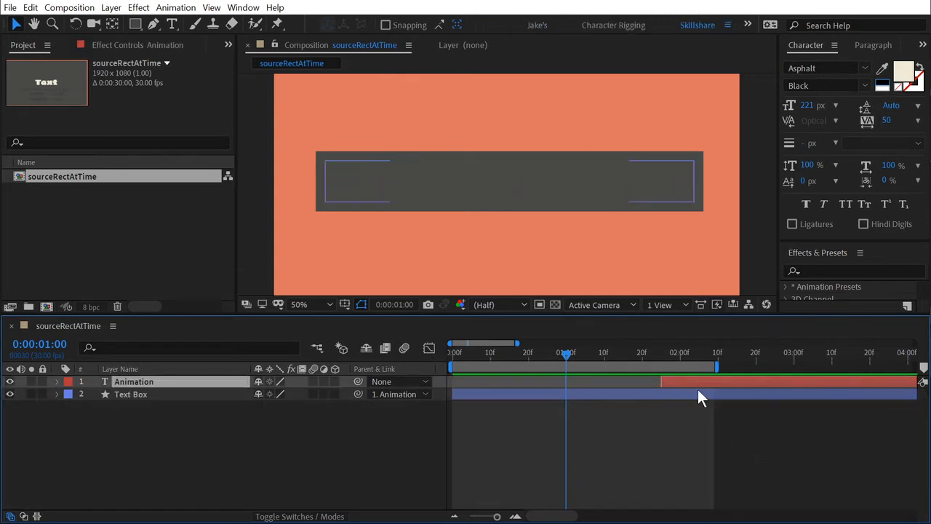
drag(566, 355, 447, 358)
click(512, 393)
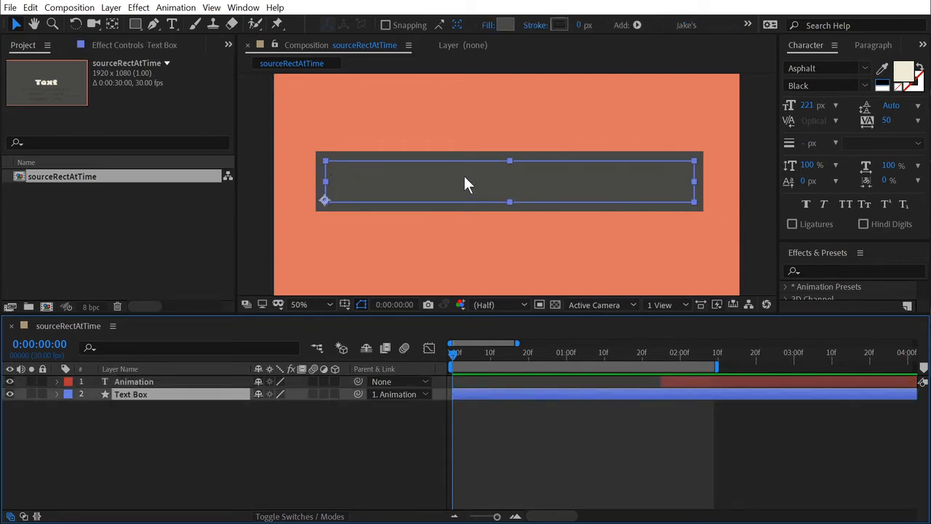
mouse_move(697, 383)
mouse_down()
mouse_move(596, 375)
mouse_move(664, 388)
mouse_move(715, 384)
mouse_up()
Step: Expand the Text Box layer's contents and rename the Rectangle 1 group as Text Box Group
click(490, 393)
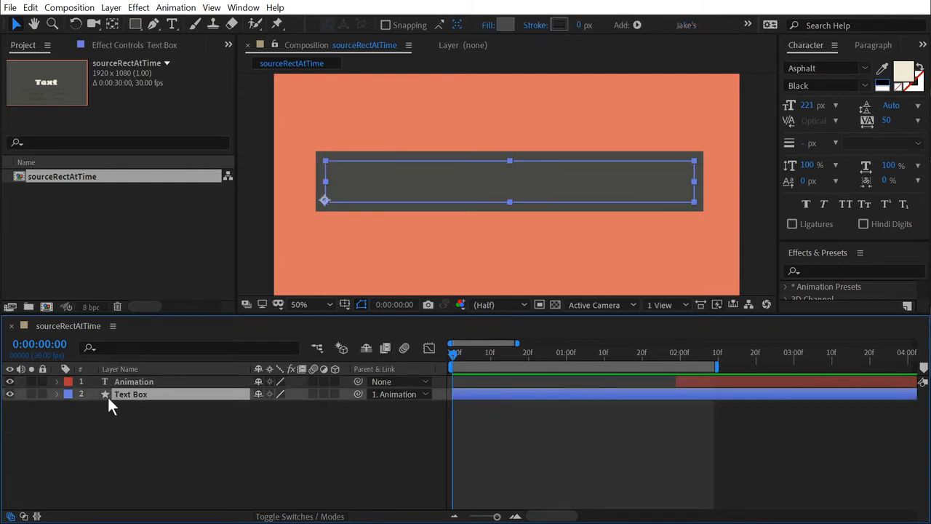
click(57, 393)
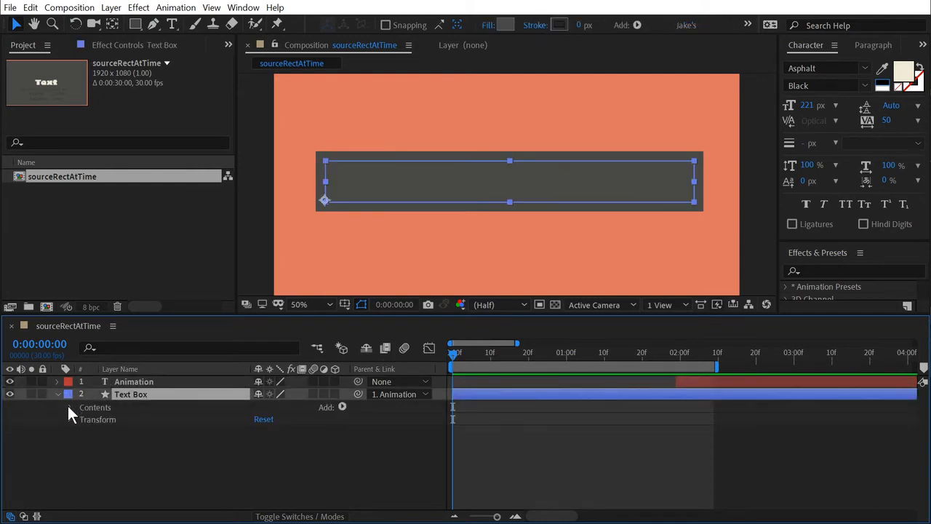
click(69, 407)
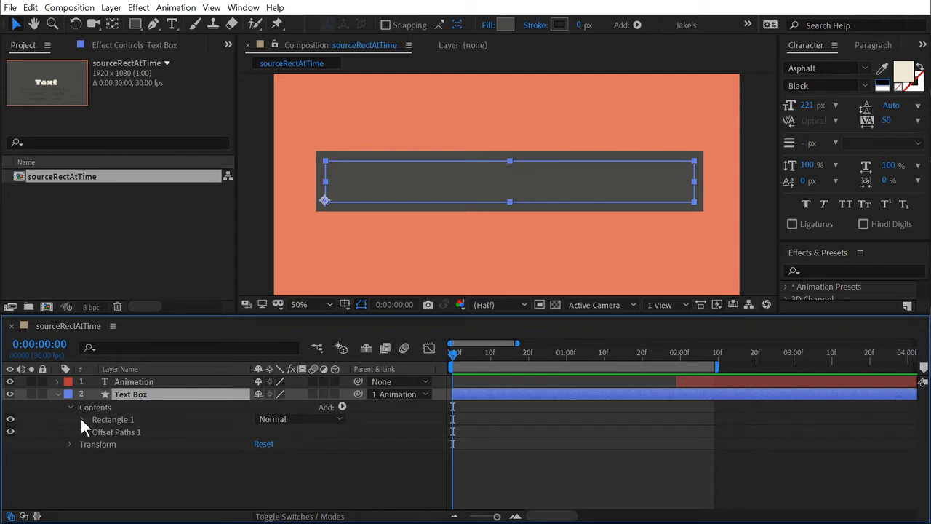
click(82, 420)
click(112, 421)
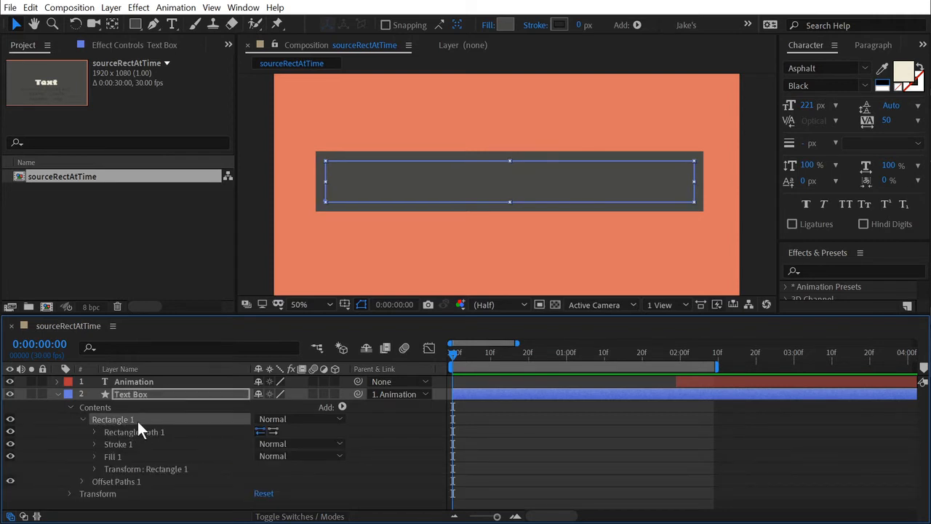
key(Return)
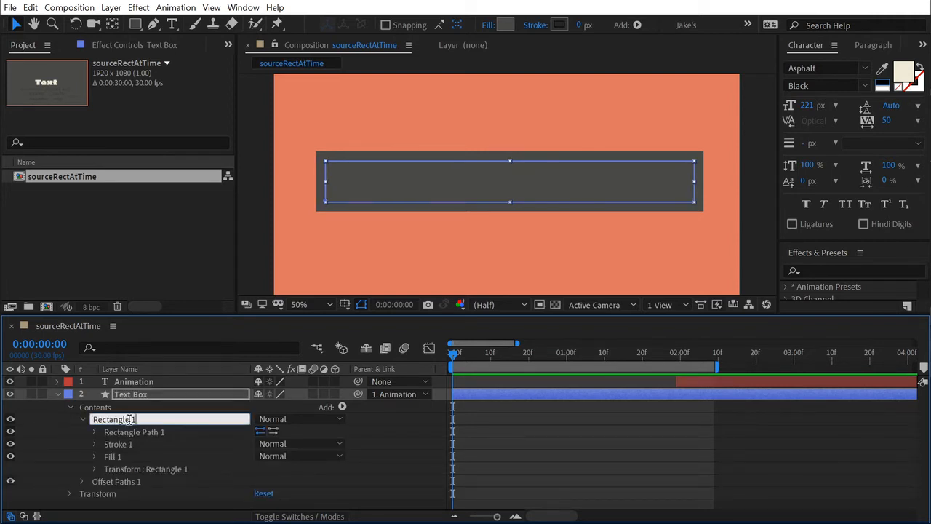
text(Text Box Group)
key(Return)
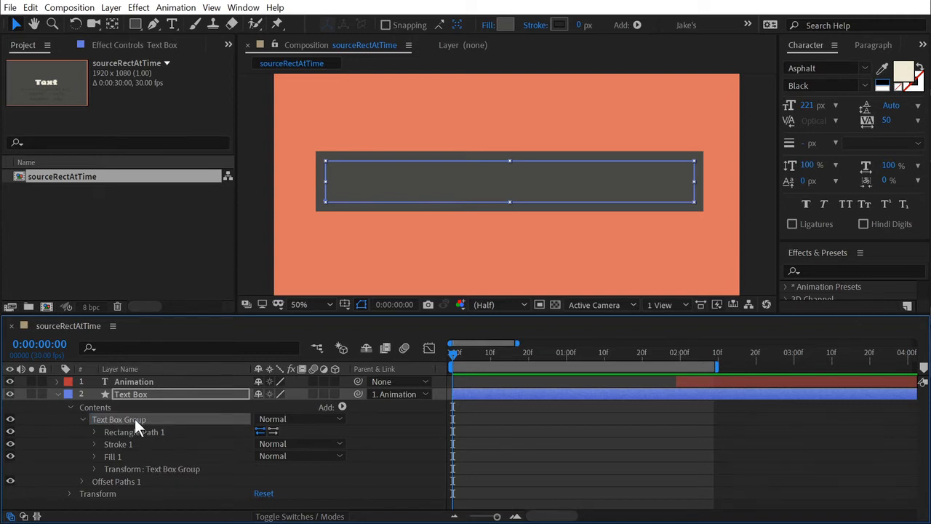
Step: Examine the Text Box Group's transform properties, collapse them, and expand Rectangle Path 1 to its Size and Position
click(124, 469)
click(93, 469)
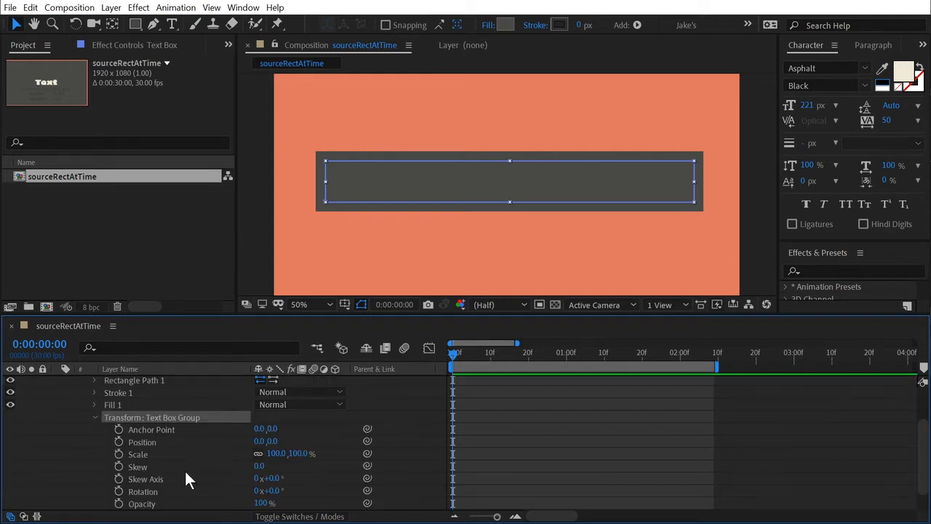
click(95, 417)
click(85, 431)
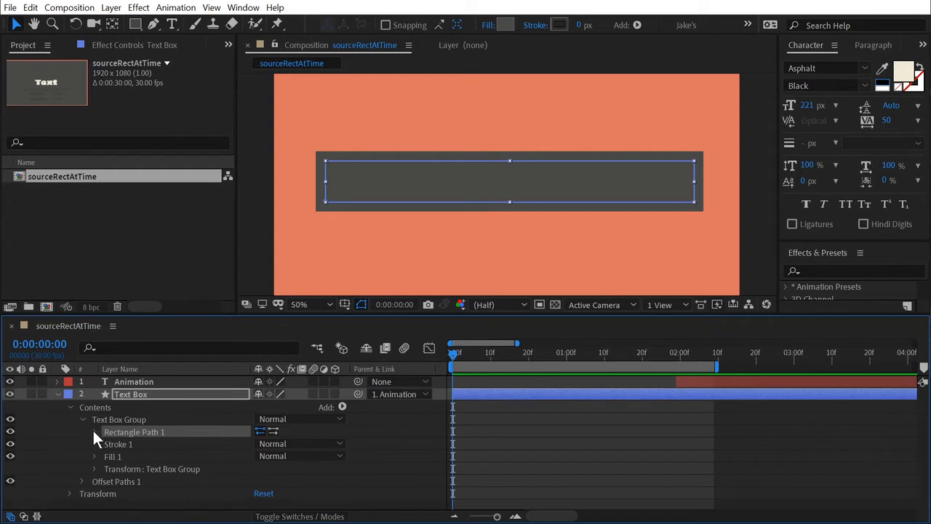
click(93, 431)
click(152, 442)
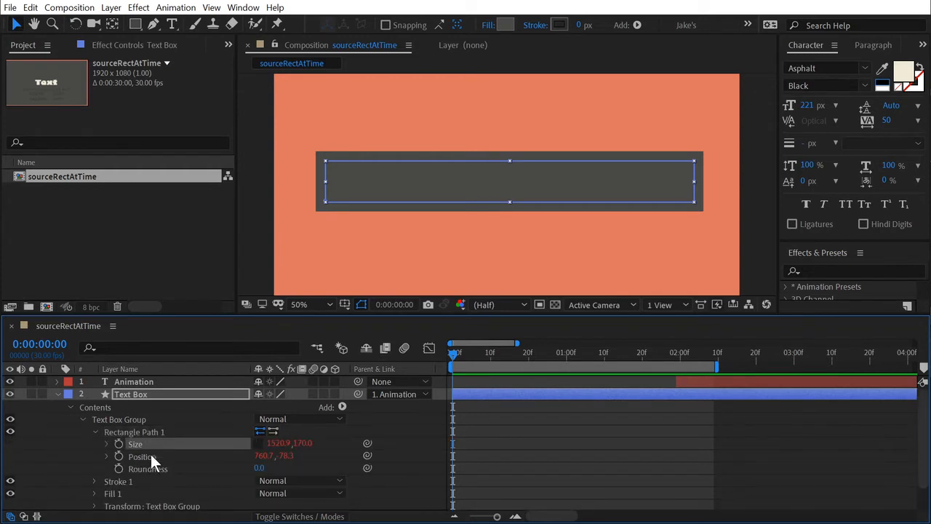
Step: Compare Rectangle Path 1's Size and Position with the Text Box Group's own transform properties, leaving the group's transform expanded
click(150, 455)
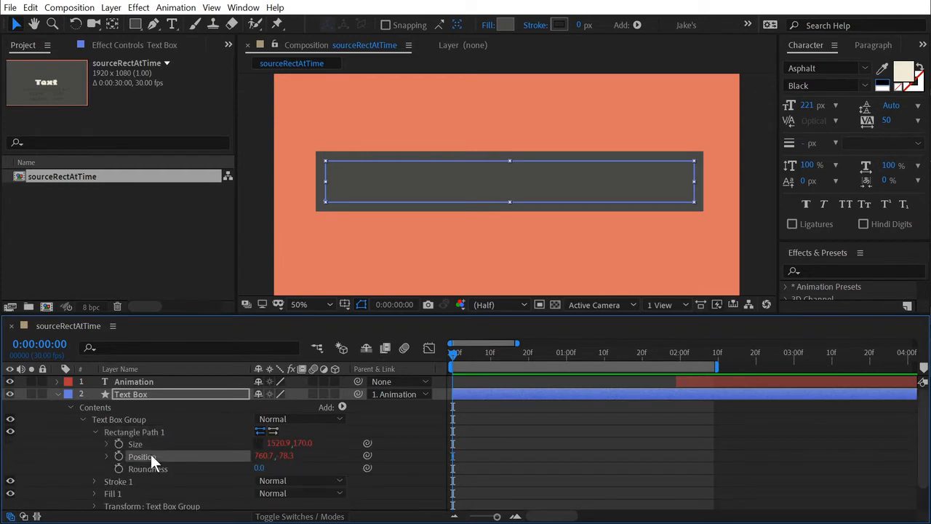
click(95, 433)
click(124, 420)
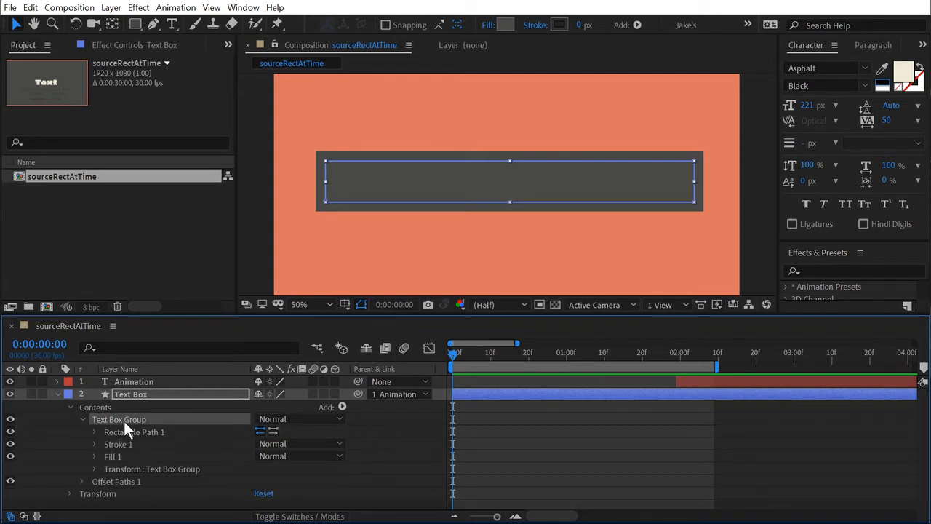
click(94, 469)
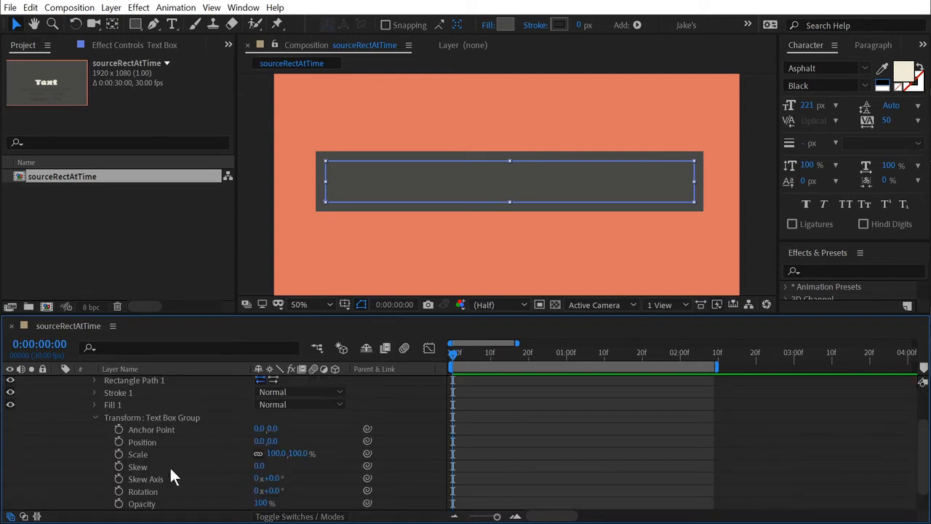
scroll(170, 476, up, 2)
click(95, 432)
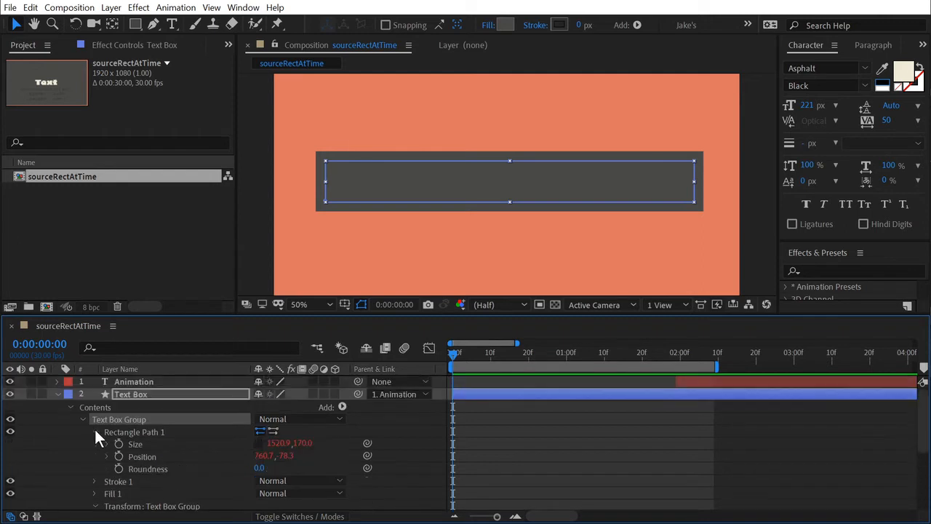
click(146, 447)
click(137, 456)
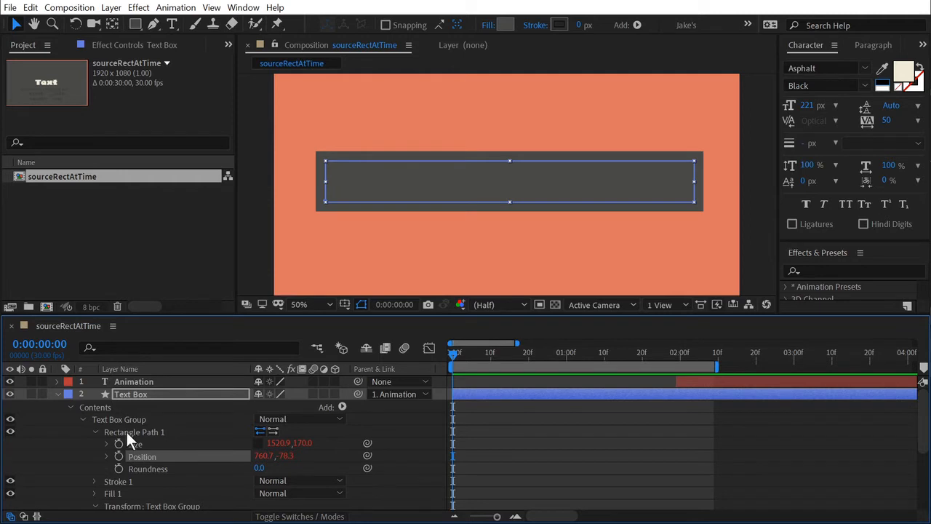
scroll(97, 426, down, 4)
click(189, 419)
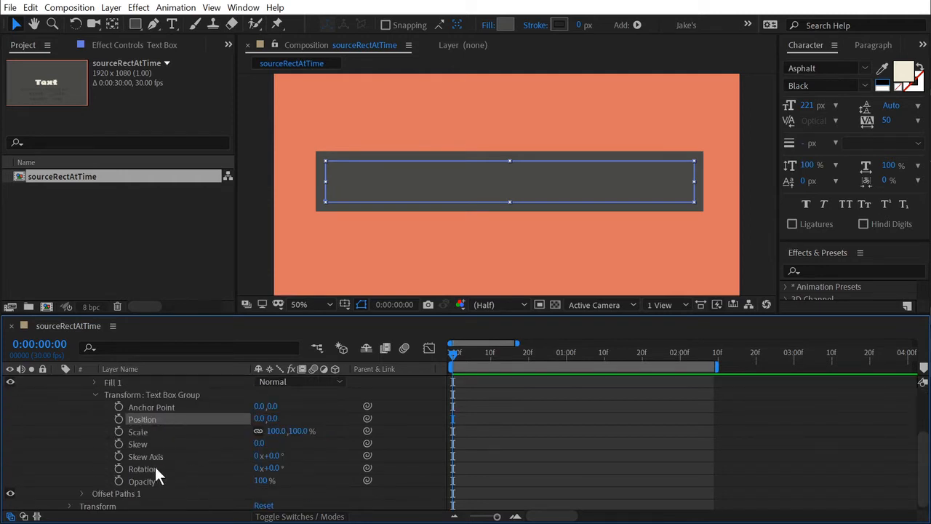
scroll(164, 458, up, 3)
scroll(162, 461, down, 2)
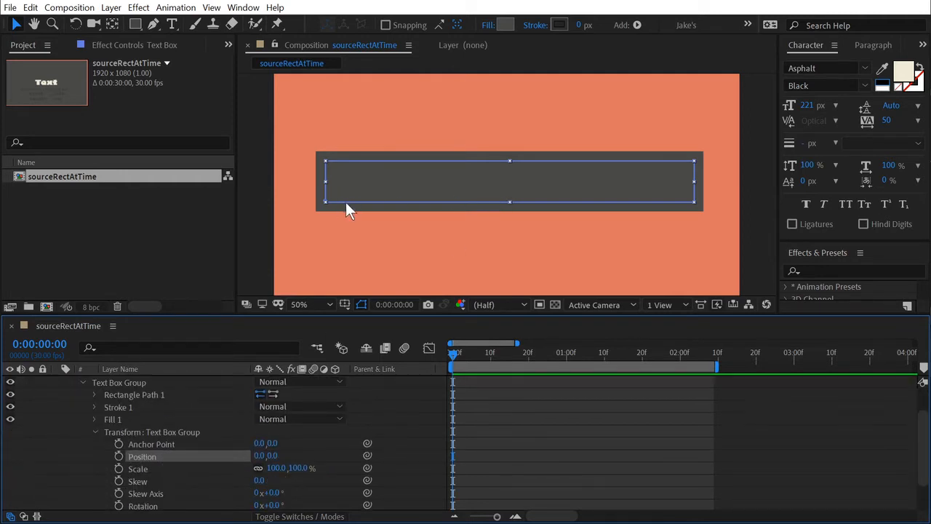
Step: Try scaling the Text Box Group through its own transform, and undo the scale change
click(144, 469)
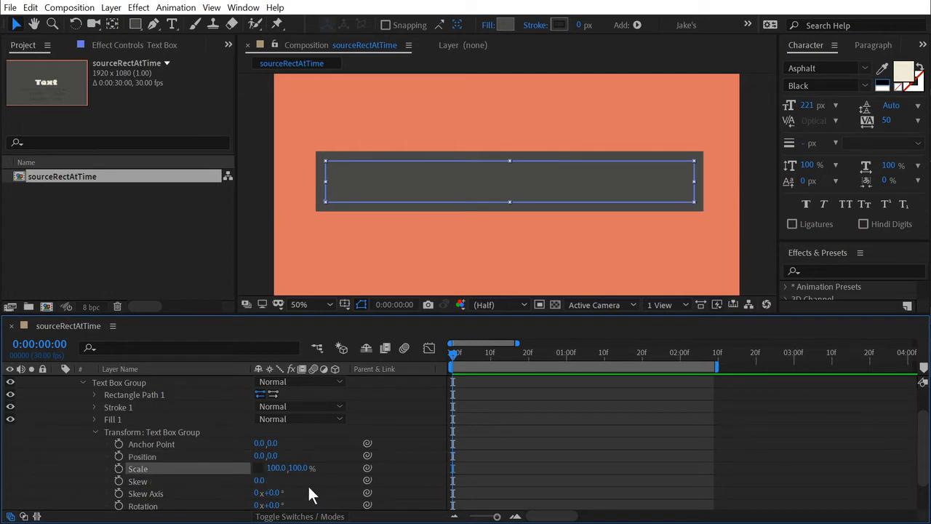
mouse_move(275, 472)
mouse_down()
mouse_move(240, 460)
mouse_move(218, 468)
mouse_move(270, 459)
mouse_move(261, 461)
mouse_up()
key(ctrl+z)
Step: Examine the lower-left corner of the text box and its anchor point up close at 0:00:02:05, and move the playhead to 0:00:03:15
scroll(326, 206, up, 6)
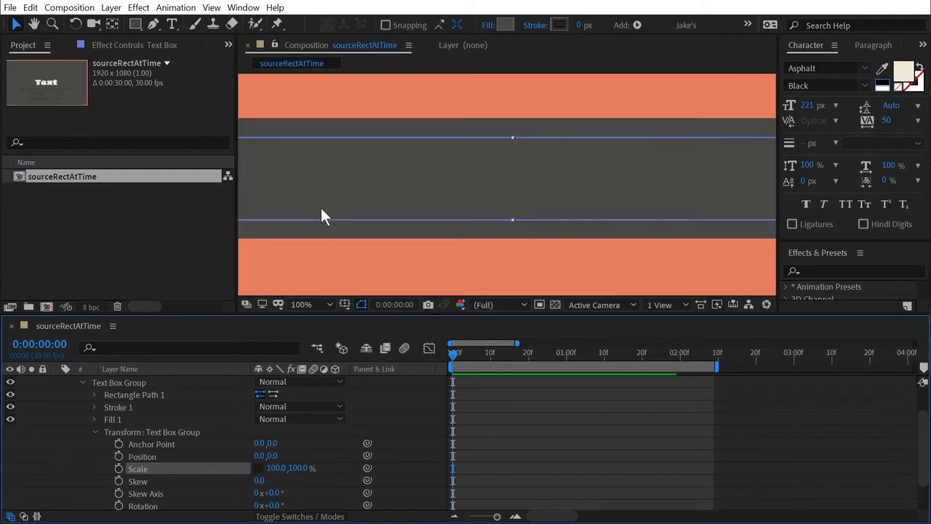
scroll(391, 193, up, 1)
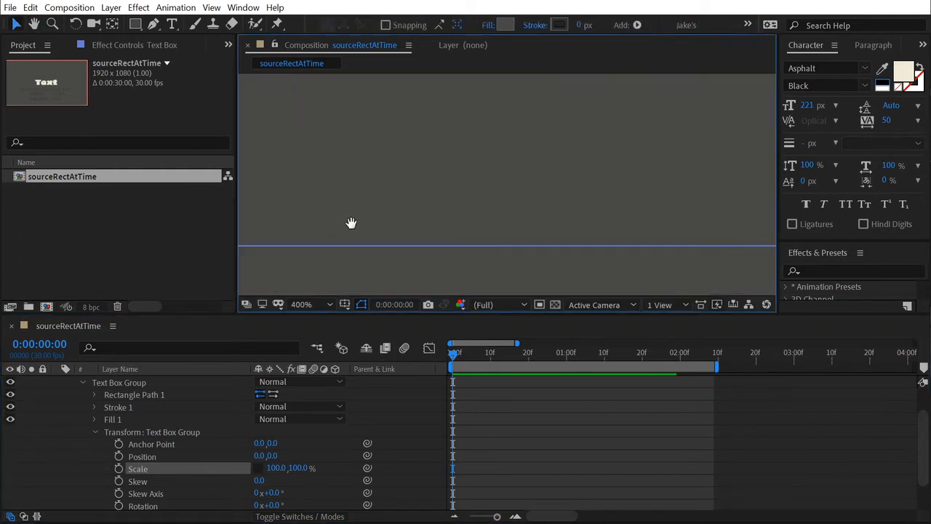
drag(351, 223, 470, 204)
scroll(445, 196, up, 1)
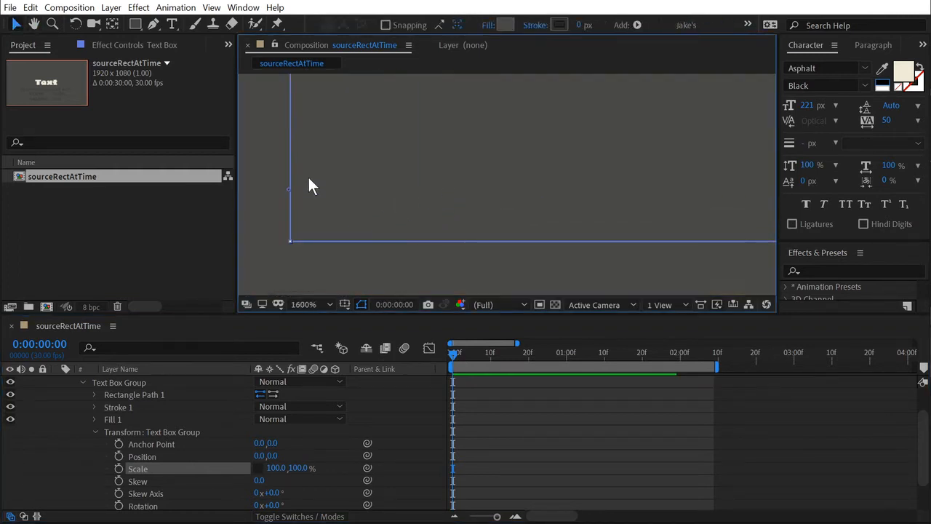
drag(684, 357, 699, 353)
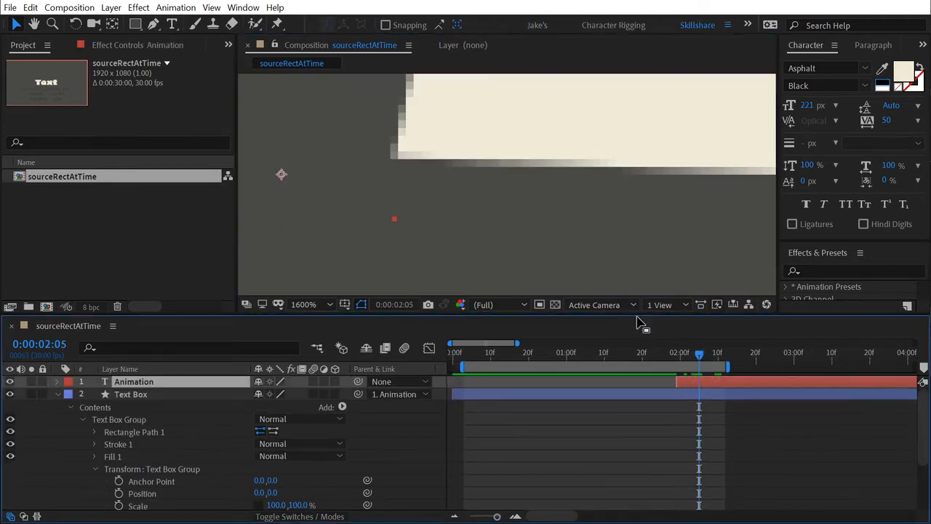
click(522, 394)
click(170, 481)
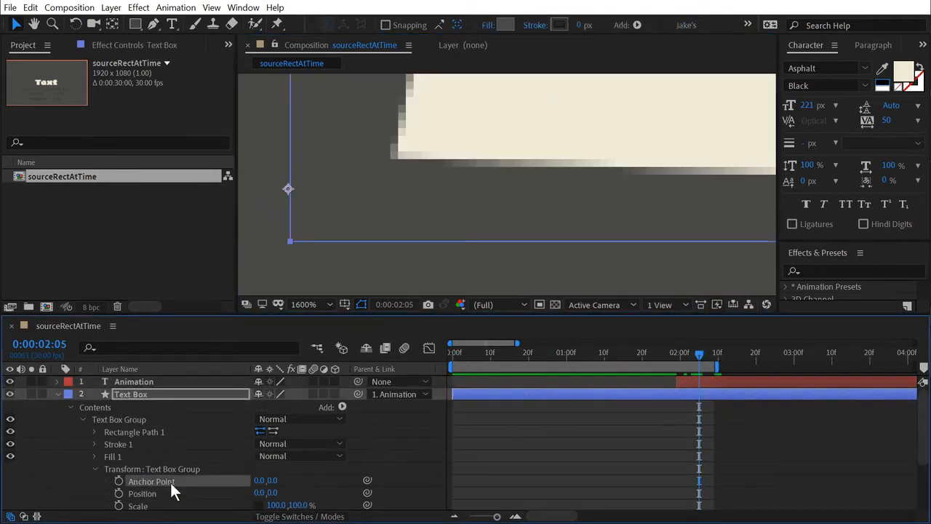
scroll(577, 434, down, 1)
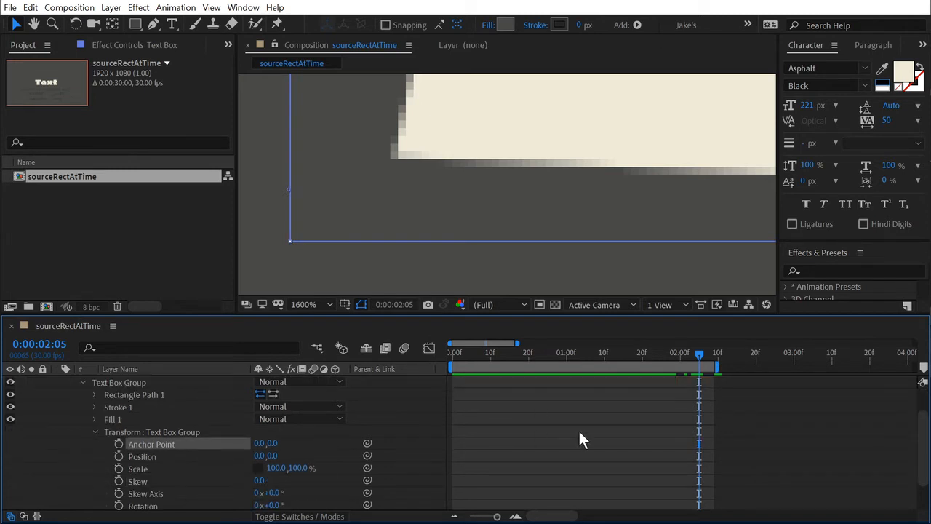
scroll(577, 433, up, 1)
scroll(333, 206, down, 4)
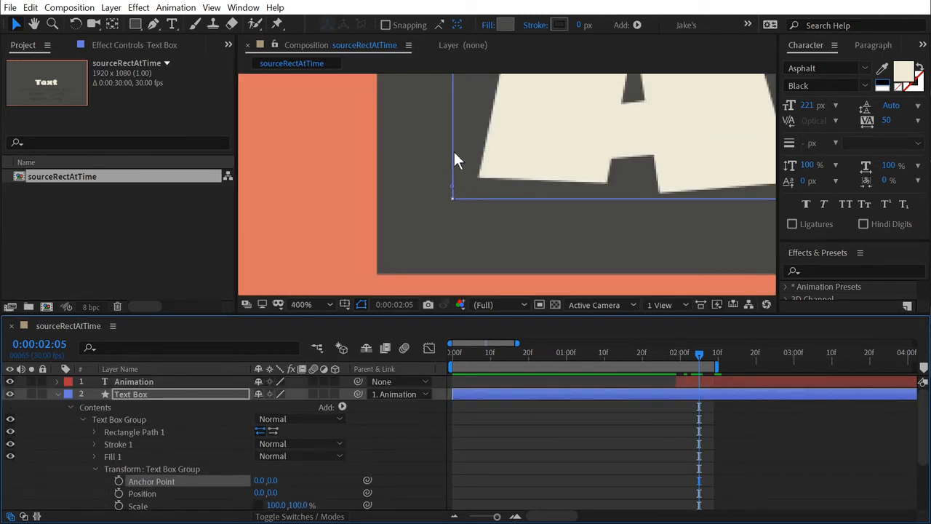
scroll(455, 158, down, 2)
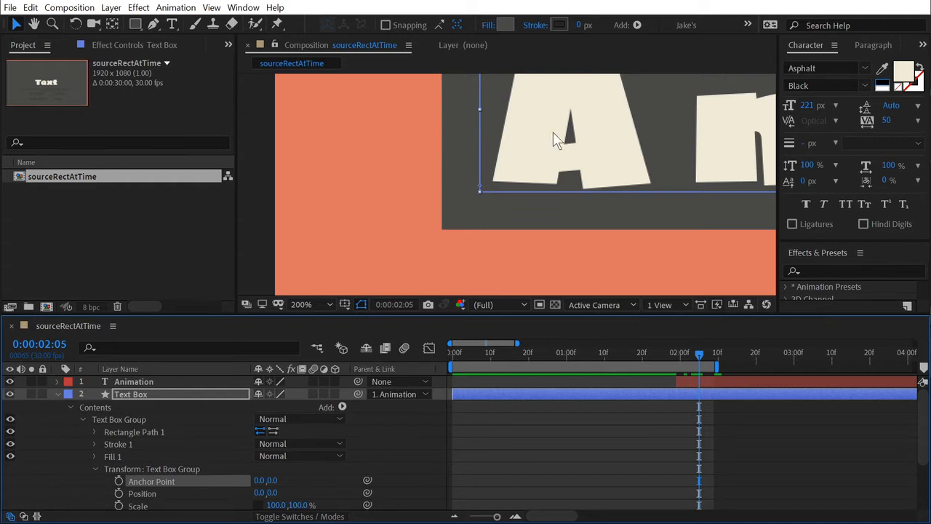
scroll(550, 139, down, 2)
drag(697, 355, 851, 354)
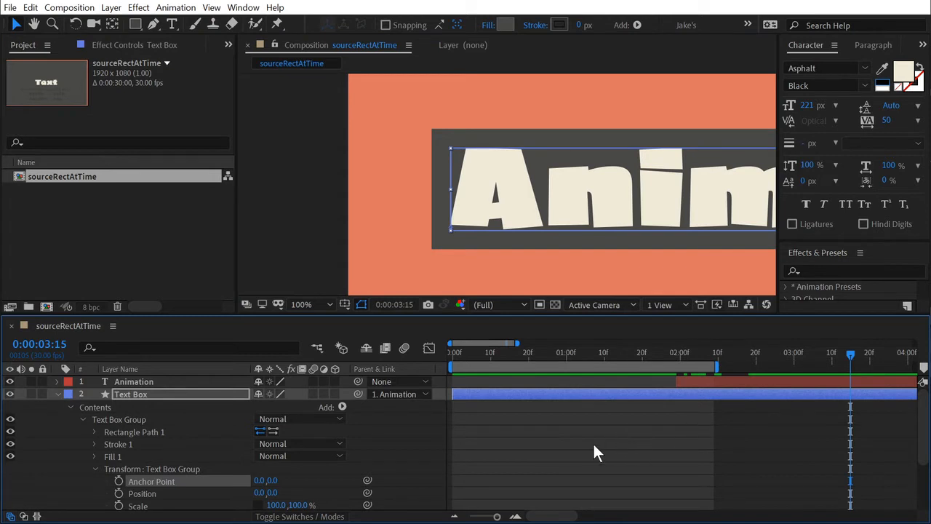
Step: Set the Text Box Group's X position to 100 to offset the box from the text
click(150, 494)
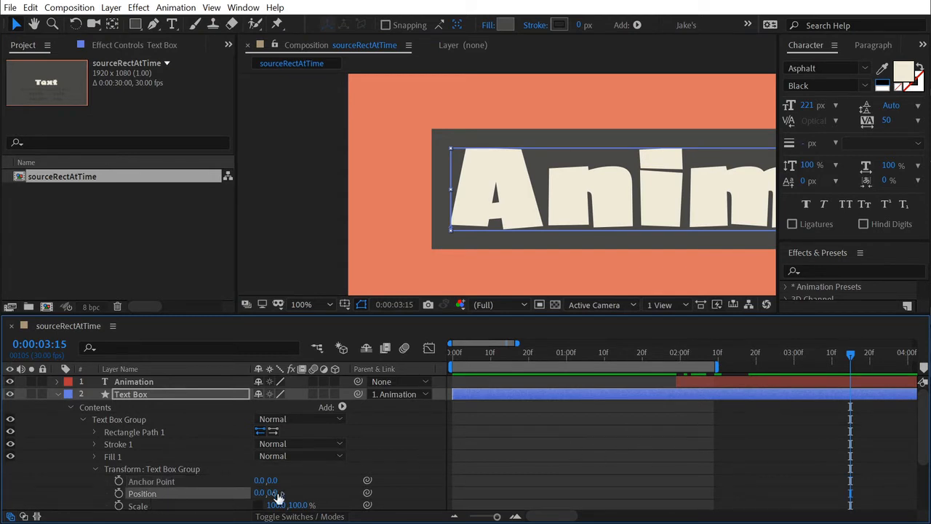
click(166, 480)
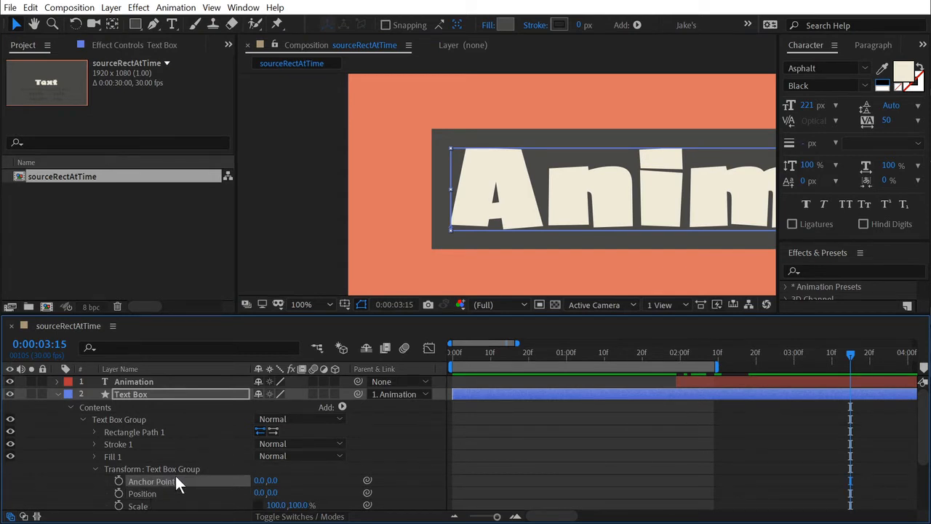
scroll(174, 474, down, 1)
click(162, 455)
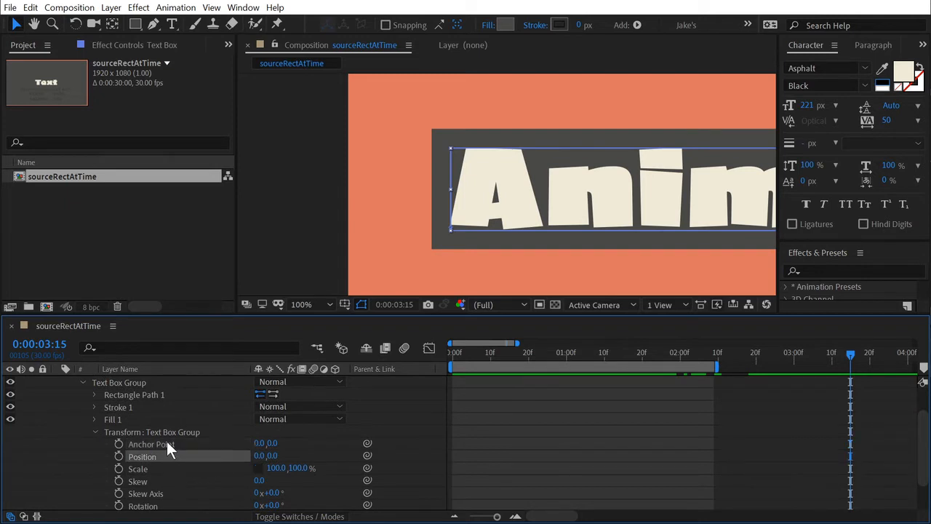
click(167, 444)
click(164, 456)
click(307, 457)
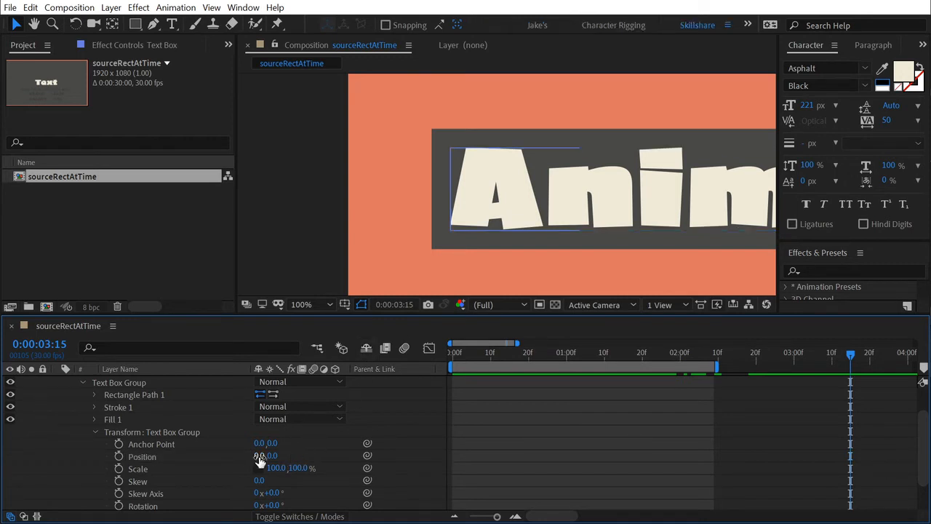
drag(260, 458, 330, 458)
click(263, 457)
text(100)
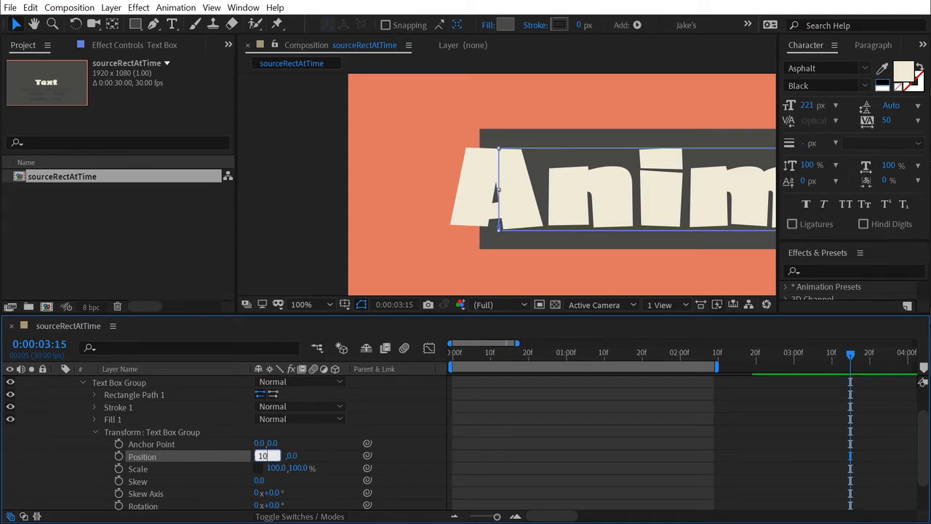
key(Return)
Step: Set the Text Box Group's anchor point X value to 100 to match its position
drag(259, 443, 326, 448)
click(262, 443)
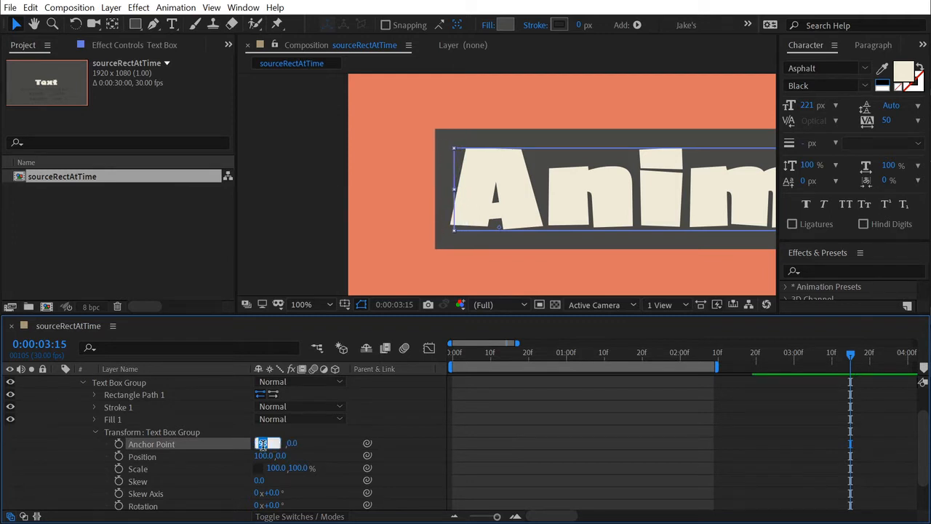
text(100)
key(Return)
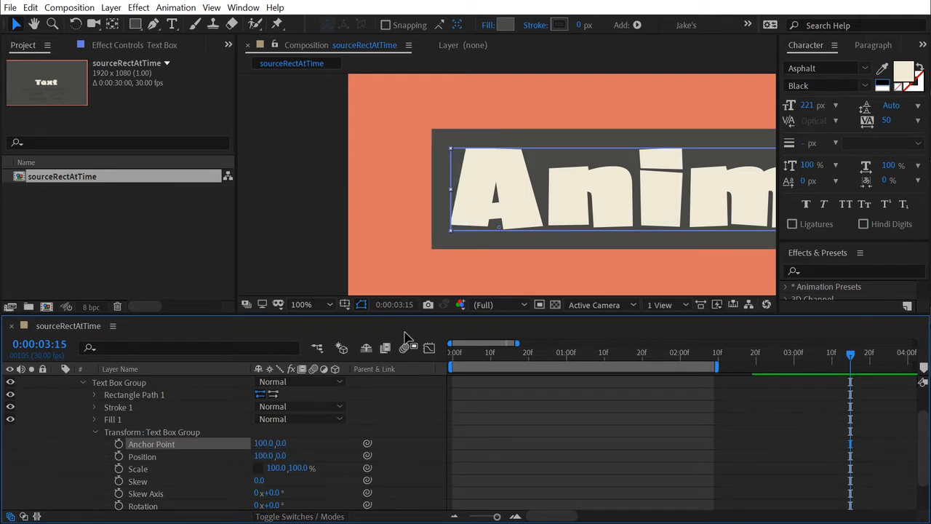
Step: Shift the Text Box Group's anchor point X to -38 and link the group's Position to its Anchor Point
drag(270, 443, 166, 449)
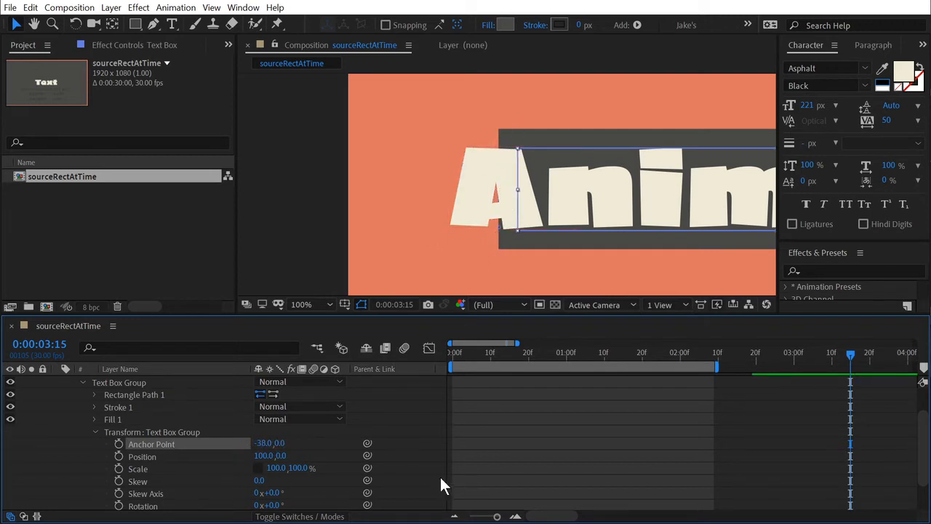
drag(367, 456, 177, 442)
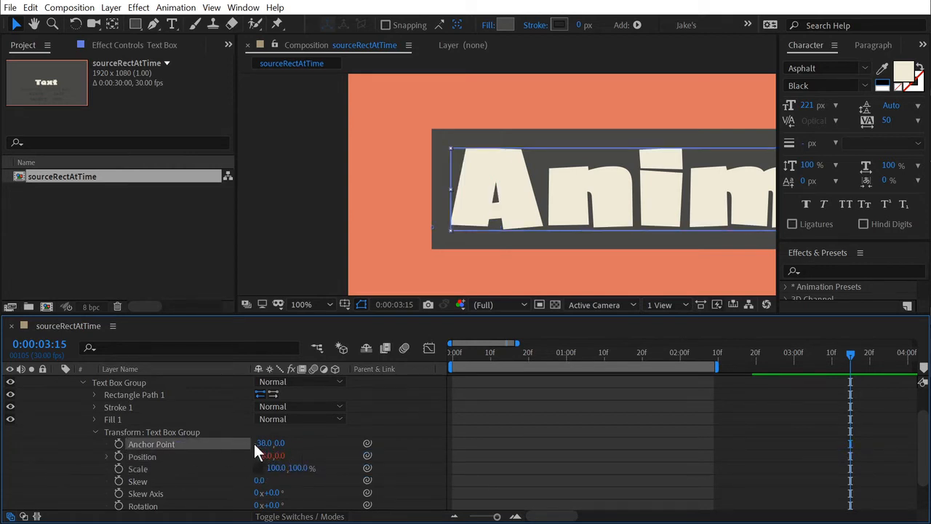
Step: Test the linked position by varying the Text Box Group's anchor point, and set the anchor point to 0, 0
mouse_move(260, 443)
mouse_down()
mouse_move(513, 451)
mouse_move(201, 446)
mouse_move(264, 437)
mouse_move(254, 411)
mouse_up()
click(261, 443)
text(0)
key(Tab)
text(0)
key(Return)
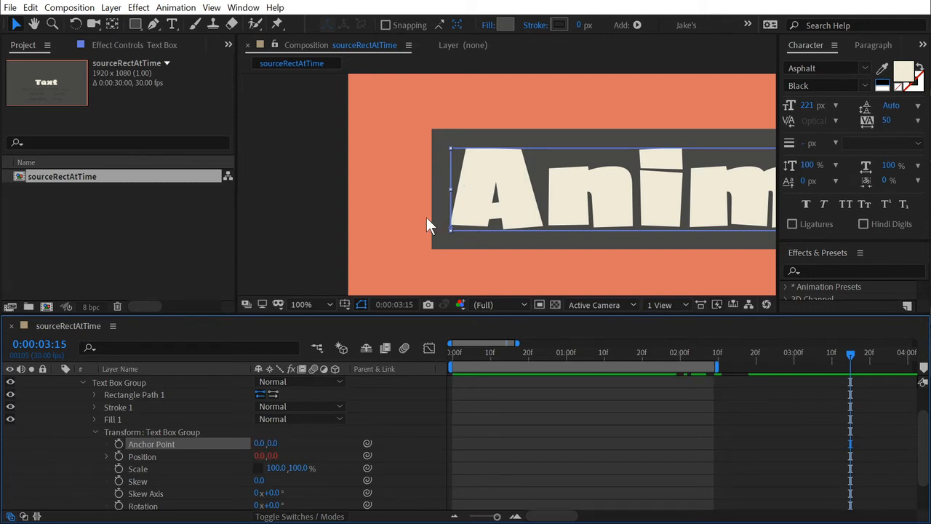
Step: Add an expression to the Text Box Group's Anchor Point and copy the five variable lines from Rectangle Path 1's Position expression
alt+click(118, 443)
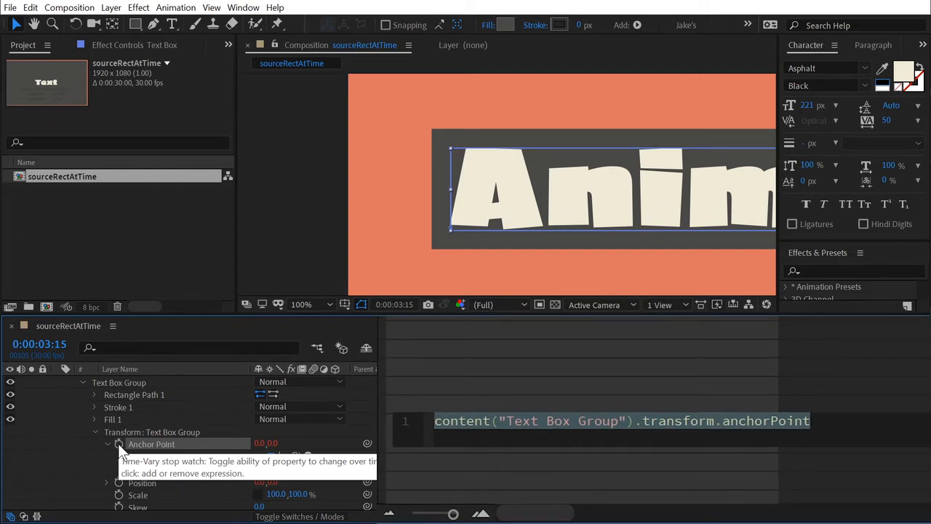
click(94, 394)
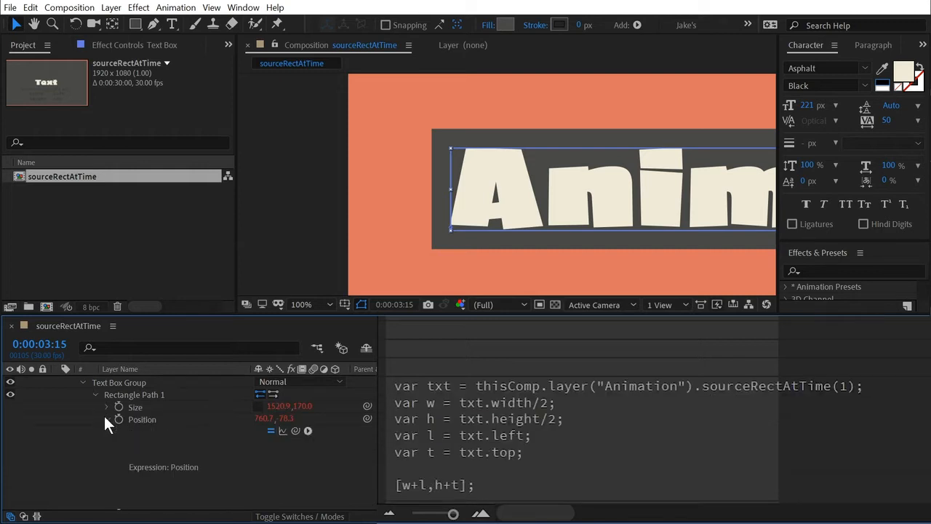
click(564, 448)
click(522, 434)
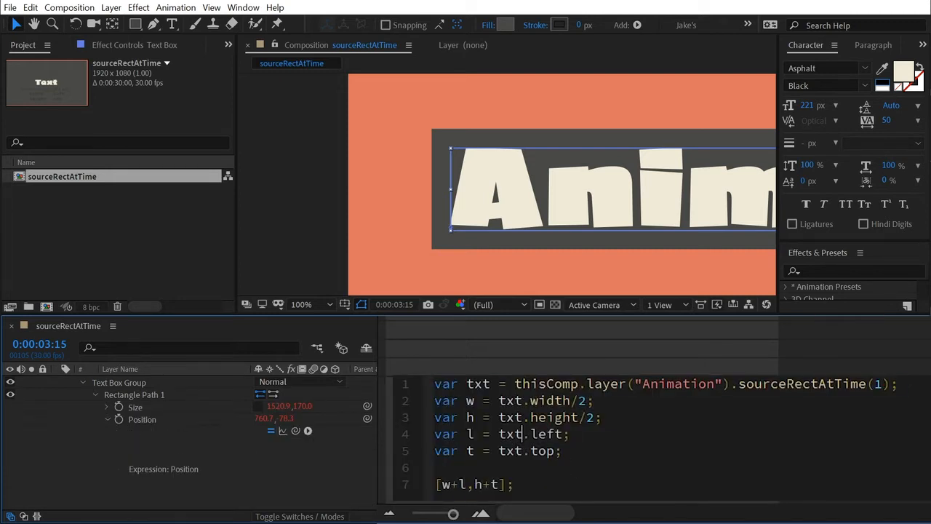
drag(562, 451, 434, 383)
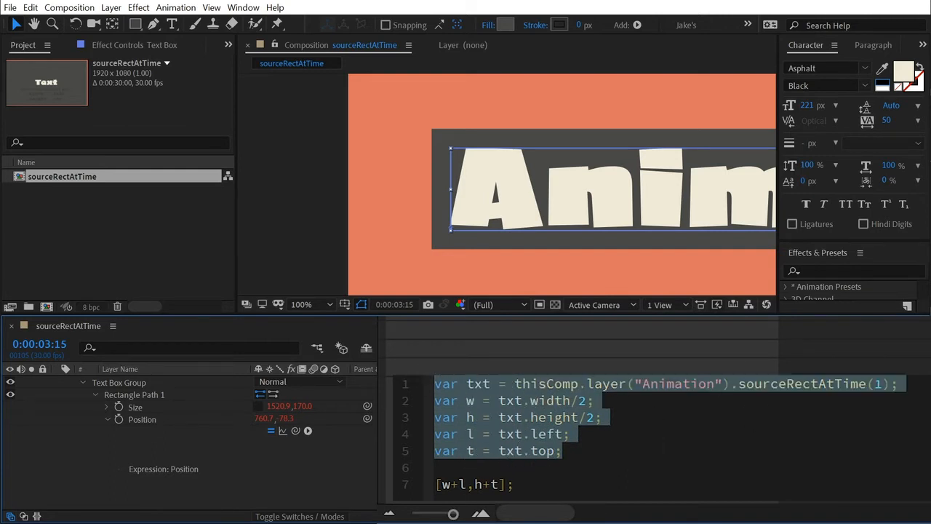
click(107, 420)
Step: Replace the Anchor Point's default expression with the copied txt, w, h, l and t variables, and enlarge the editor to show every line
scroll(129, 433, down, 2)
click(458, 366)
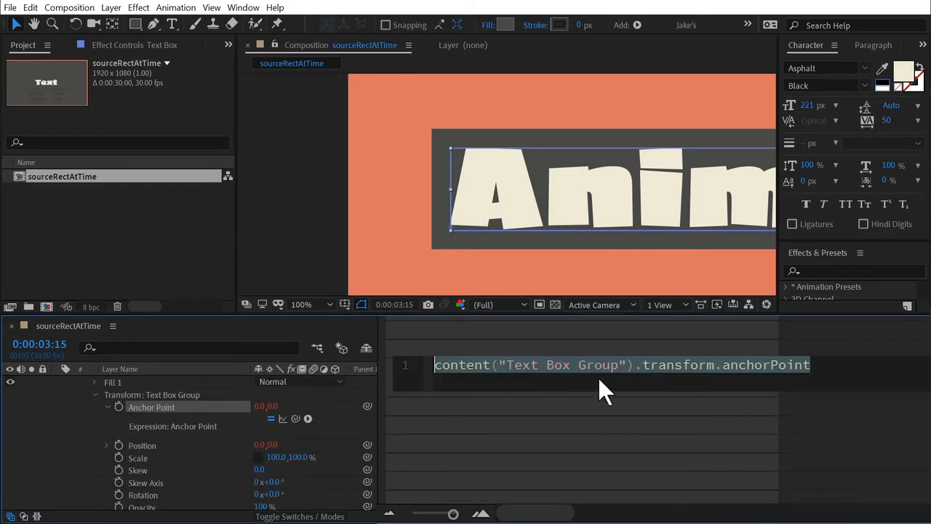
key(ctrl+v)
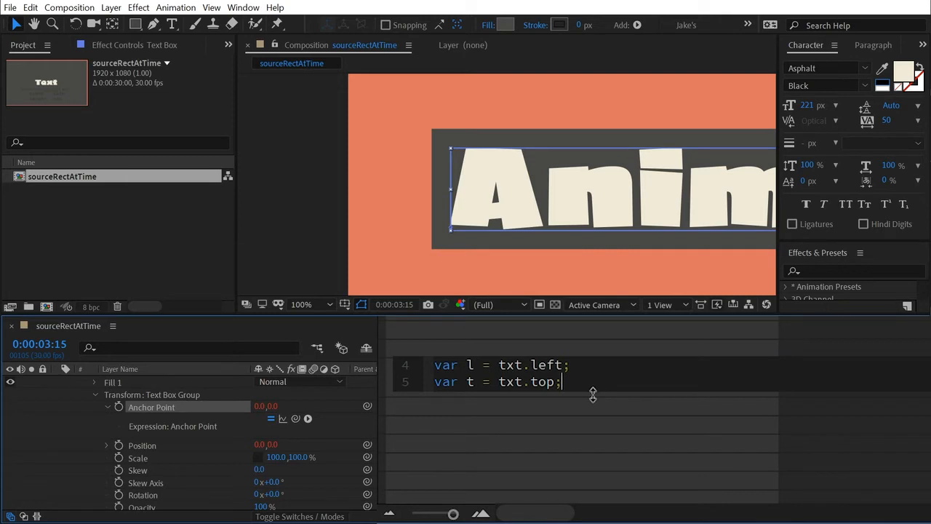
drag(592, 391, 592, 473)
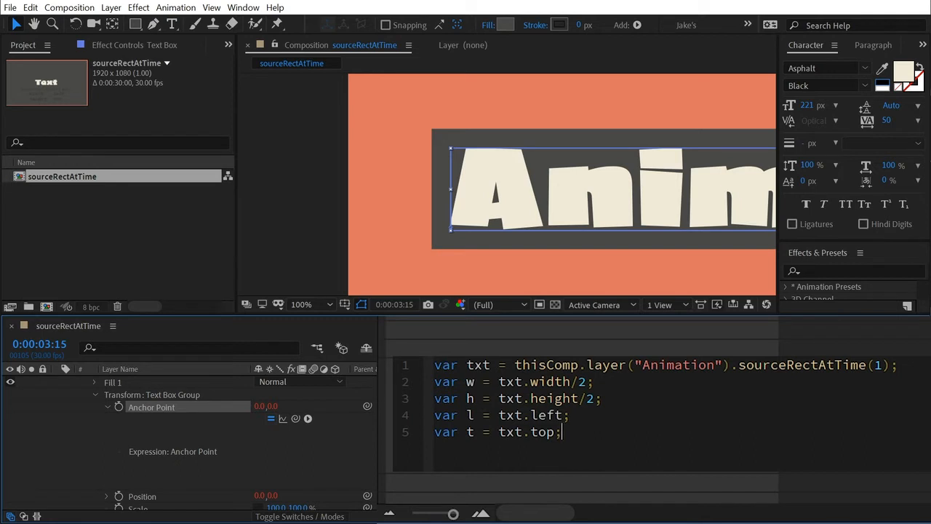
Step: Add a variable o to the Anchor Point expression, linked to the Offset Paths 1 Amount property
key(Return)
text(var )
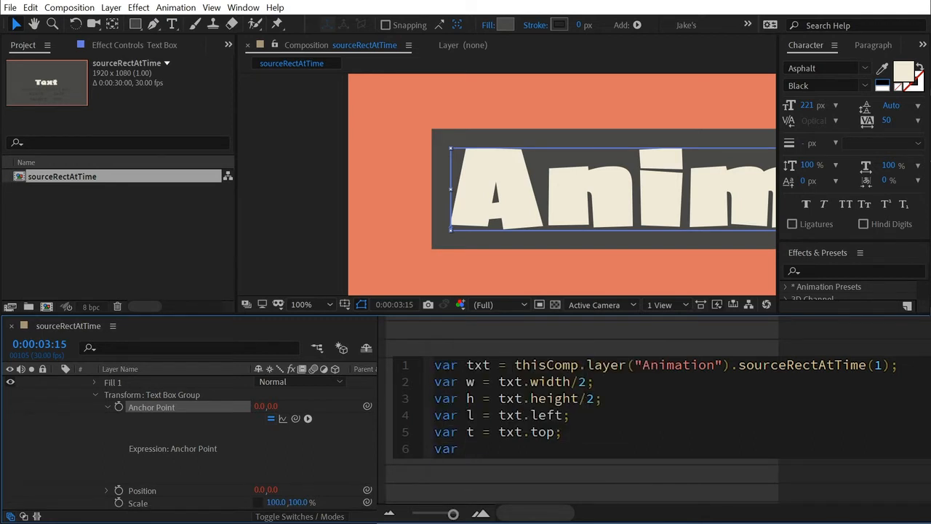
text(o =)
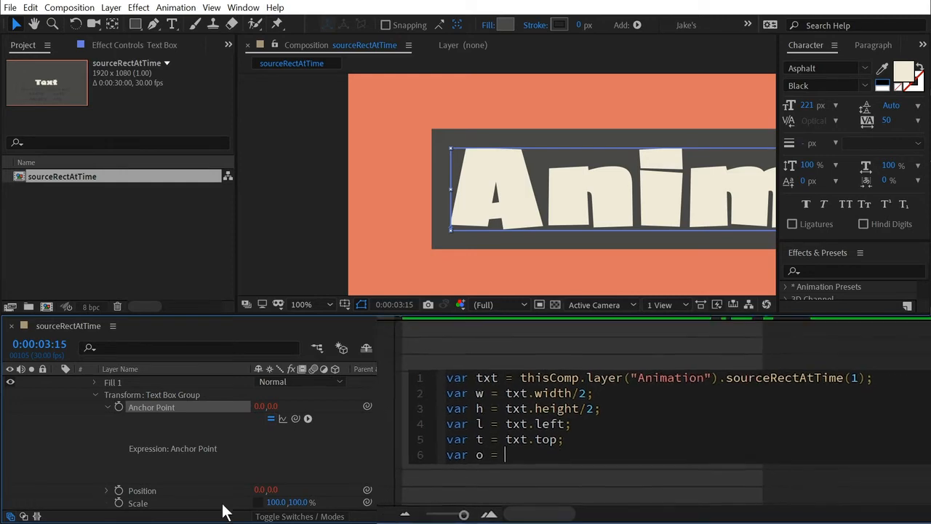
click(107, 464)
drag(205, 317, 213, 137)
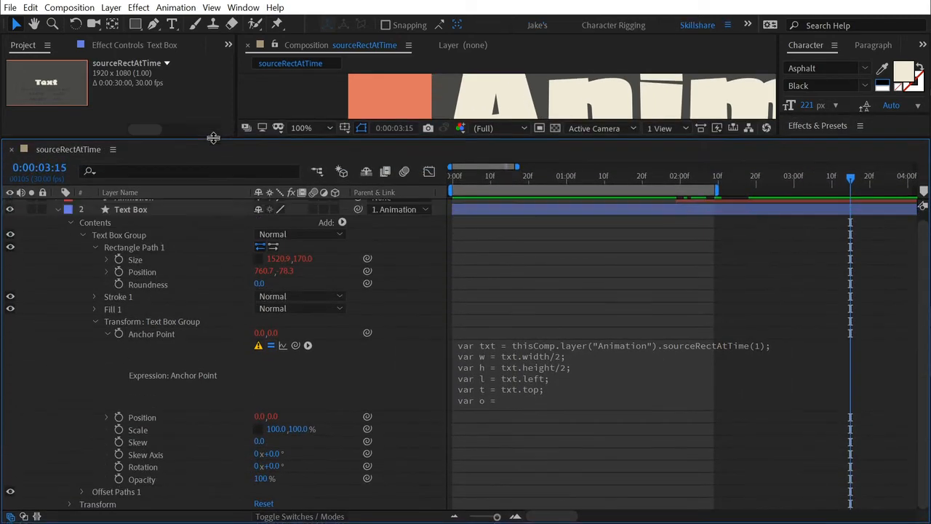
click(82, 492)
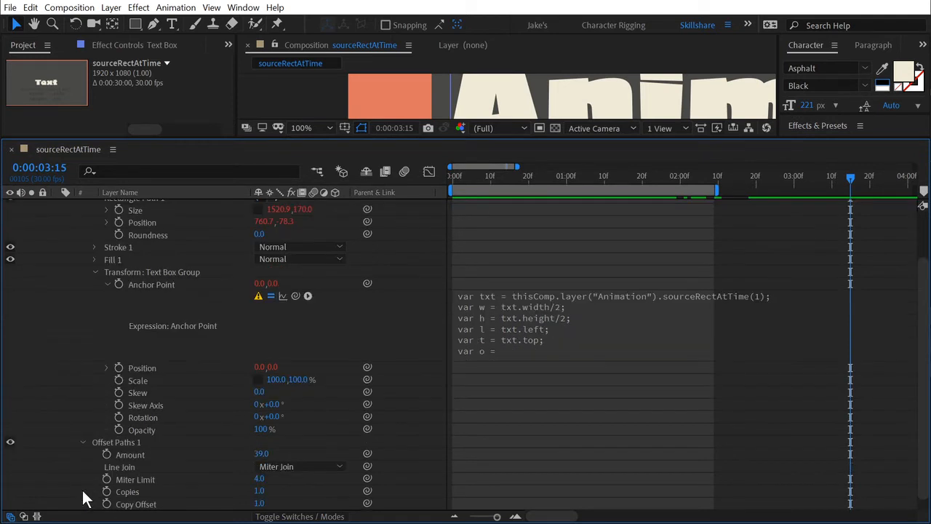
click(149, 455)
click(481, 351)
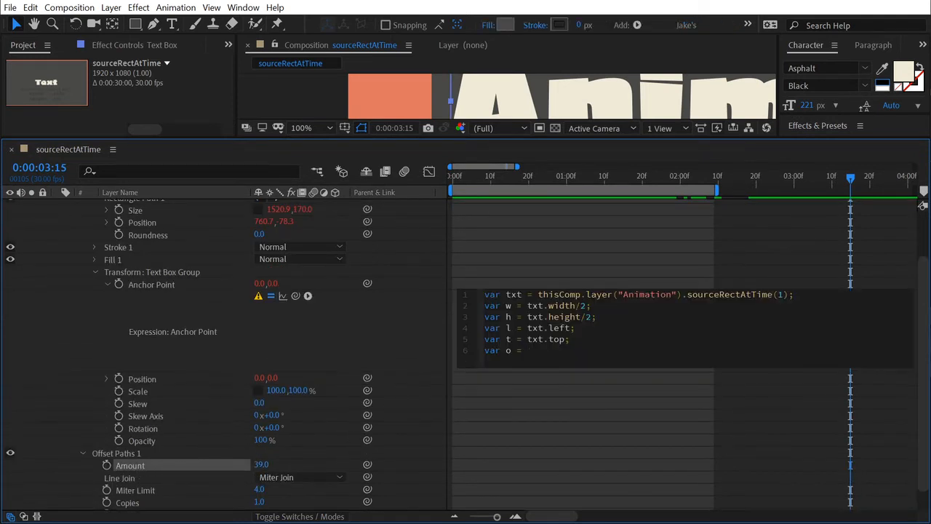
drag(295, 295, 148, 464)
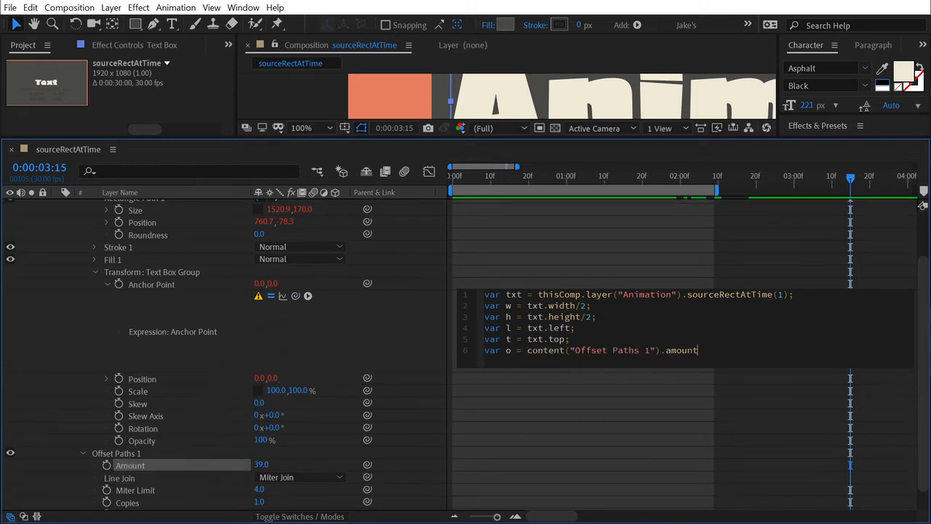
text(;)
Step: Finish the Anchor Point expression with the output line [o+l,0]; below the variables and apply it
drag(525, 142, 544, 309)
scroll(538, 415, down, 5)
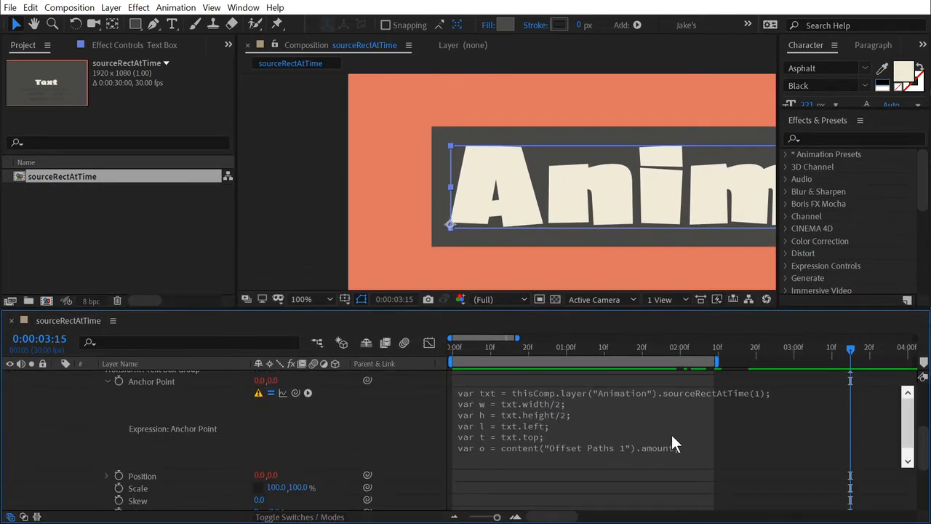
click(671, 435)
click(706, 469)
key(Return)
key(Return)
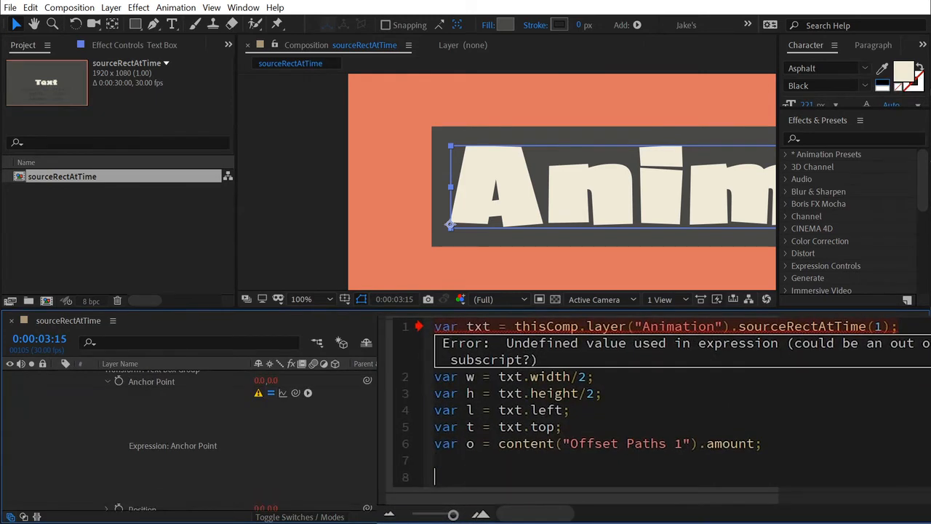
text([)
text(o+l)
key(End)
text(;)
key(Left)
key(Left)
text(,)
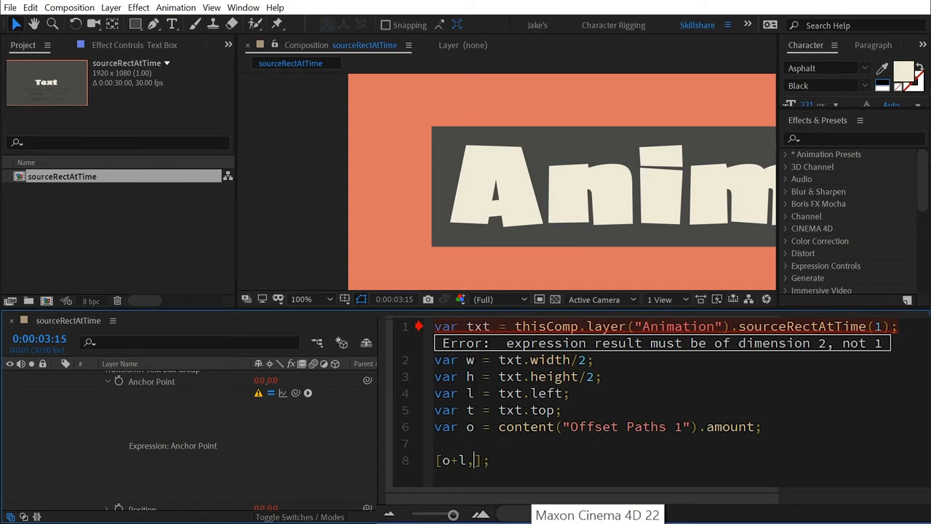
text(0)
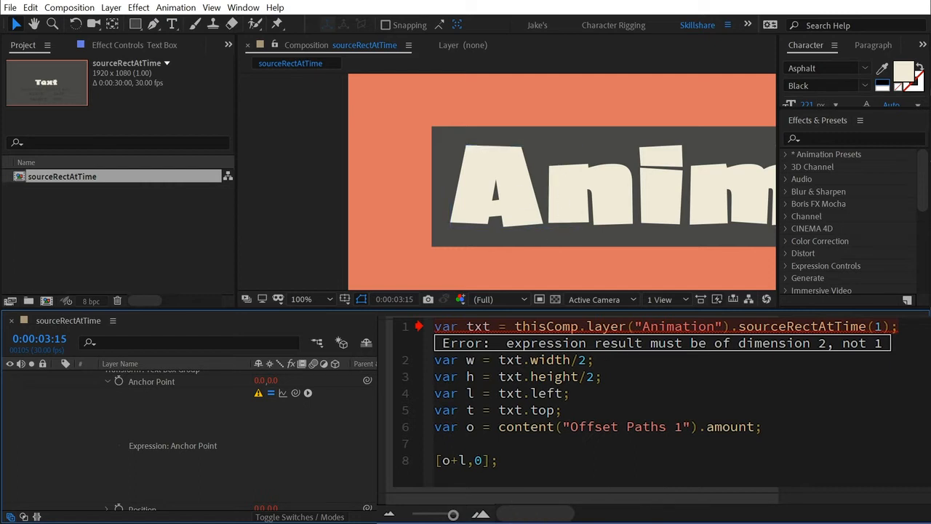
key(KP_Enter)
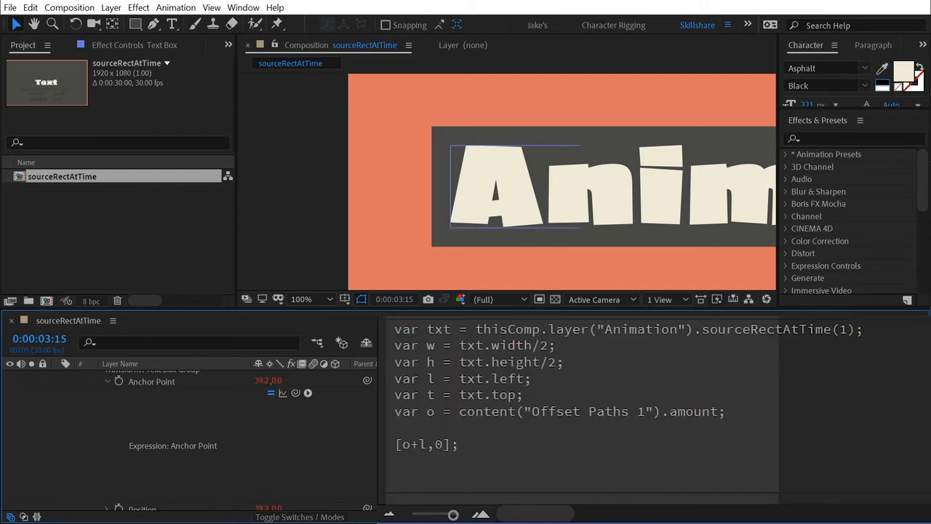
Step: Change the Anchor Point expression's output to [-o+l,0]; and check the anchor against the box's left edge
click(163, 380)
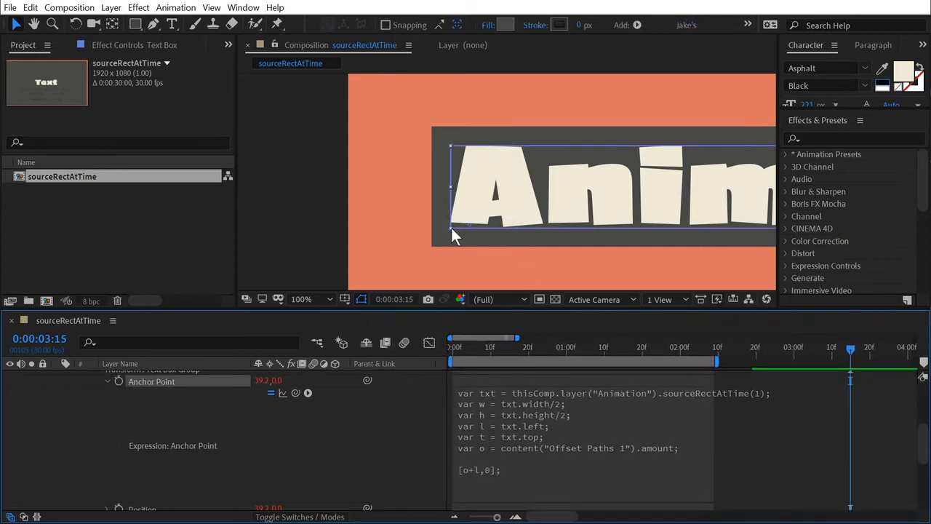
scroll(450, 240, up, 4)
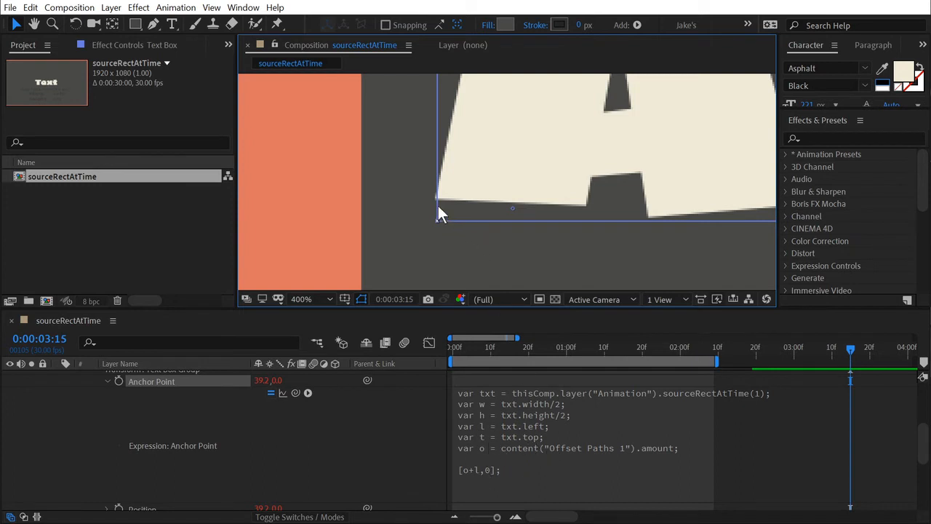
scroll(604, 262, down, 2)
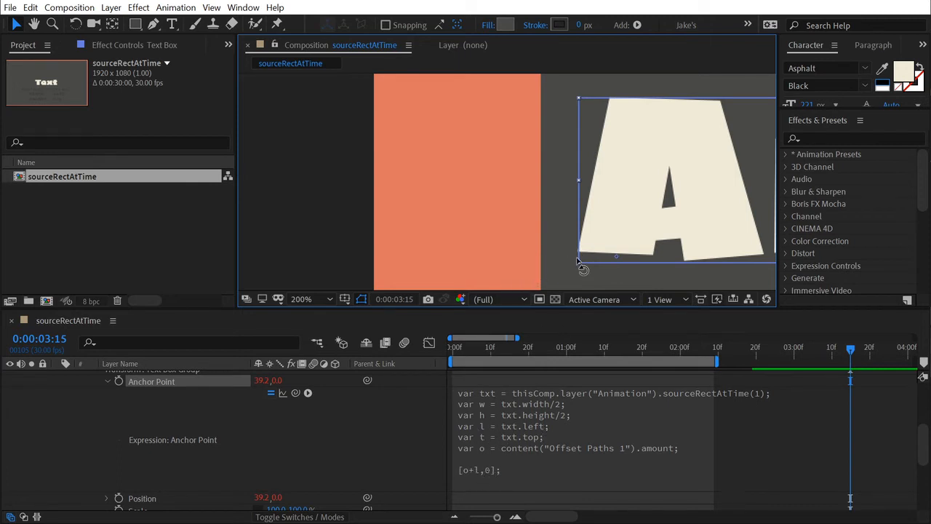
click(472, 465)
click(487, 470)
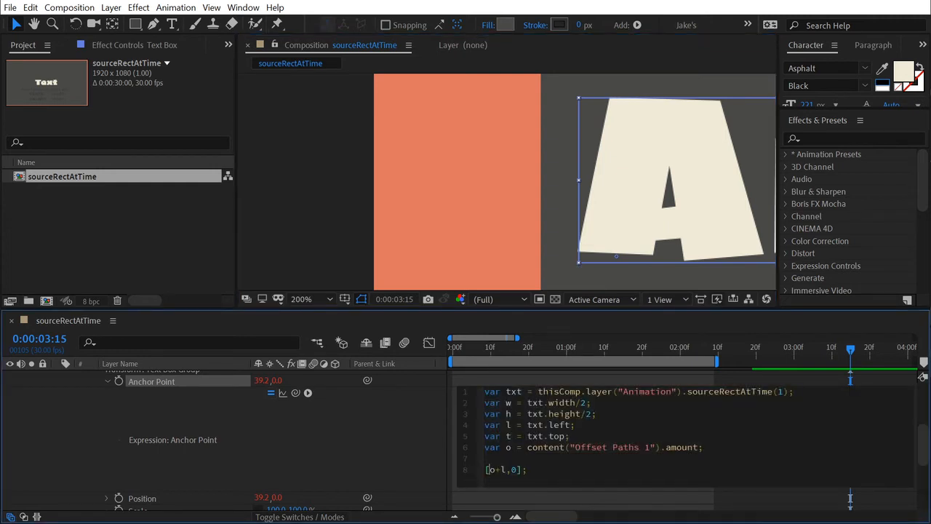
text(-)
click(343, 458)
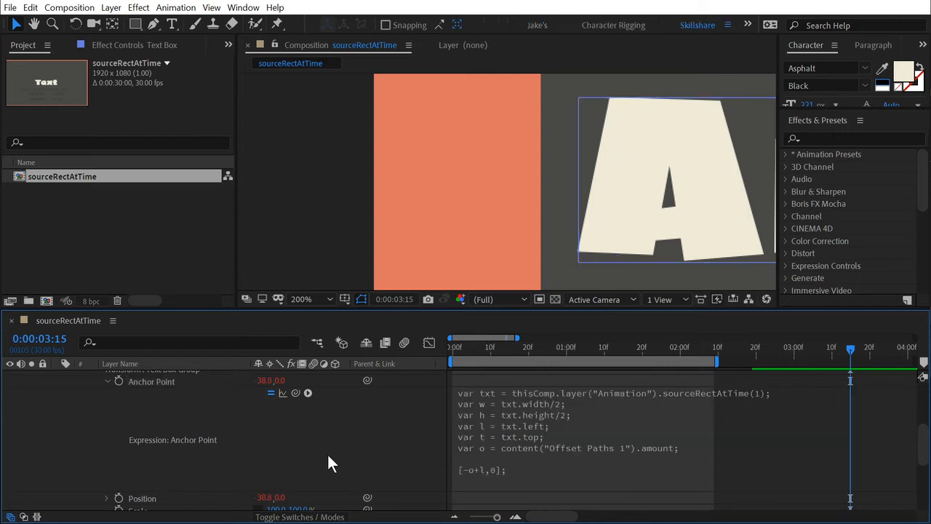
click(174, 381)
scroll(552, 268, up, 4)
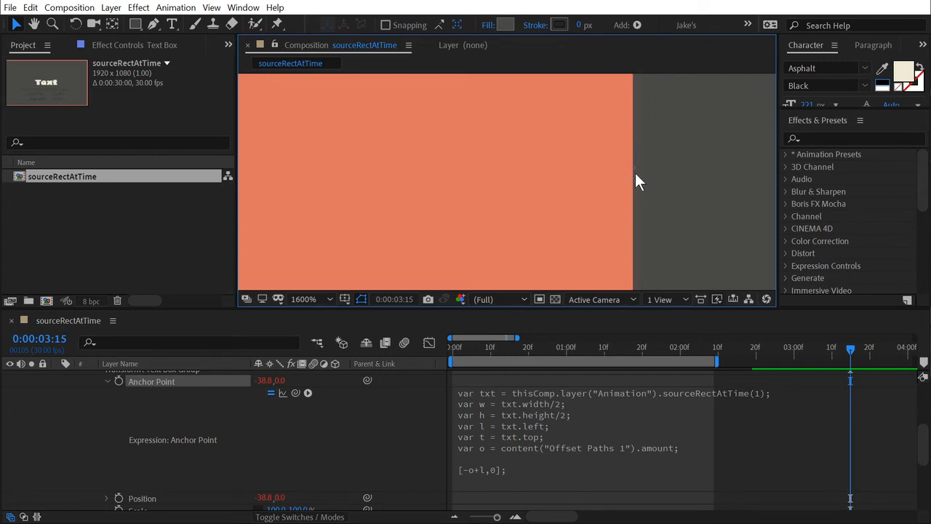
scroll(632, 197, down, 1)
scroll(622, 193, down, 1)
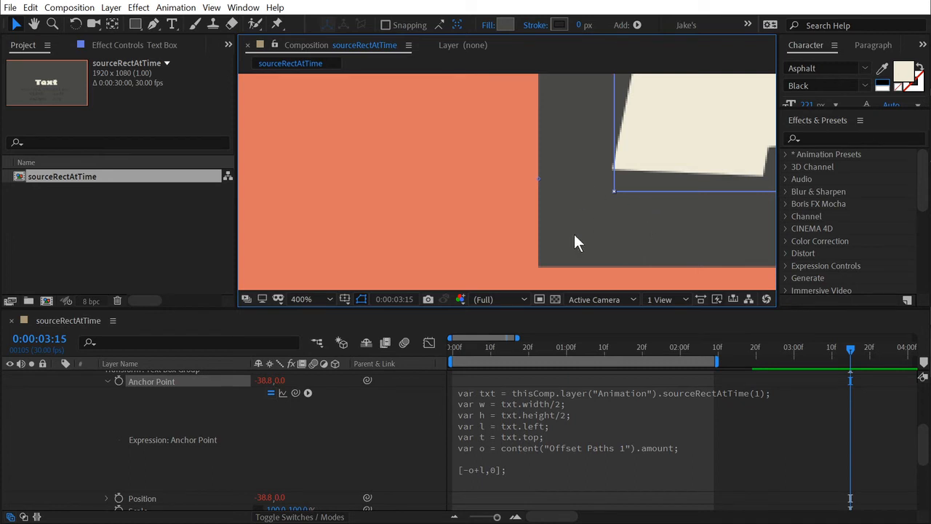
Step: Increase the Offset Paths 1 Amount and check that the group's anchor point follows the box's left edge
scroll(172, 434, down, 6)
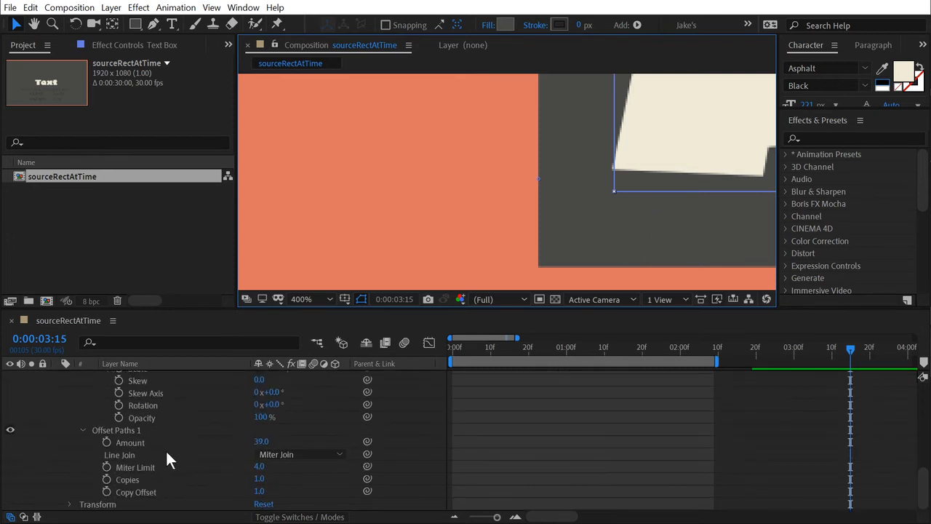
click(131, 443)
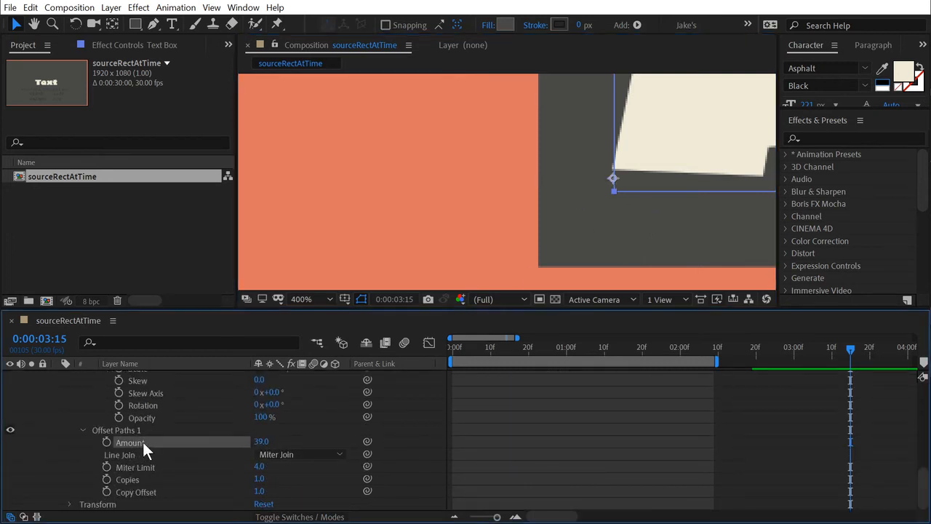
drag(259, 442, 280, 441)
scroll(152, 417, up, 5)
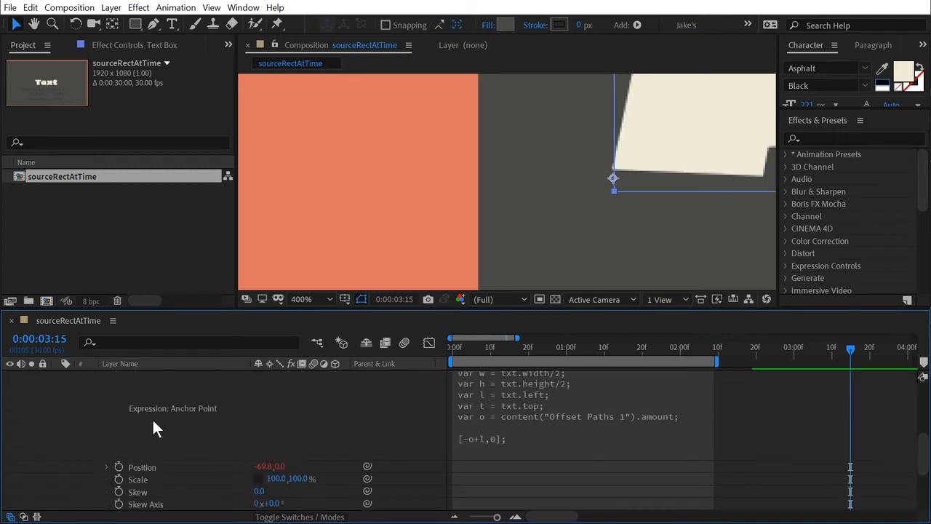
click(150, 461)
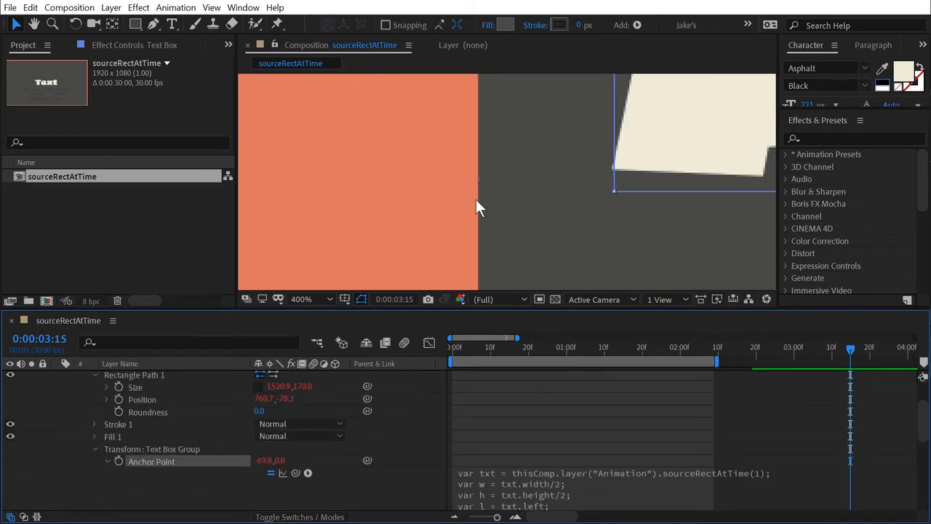
scroll(494, 193, down, 6)
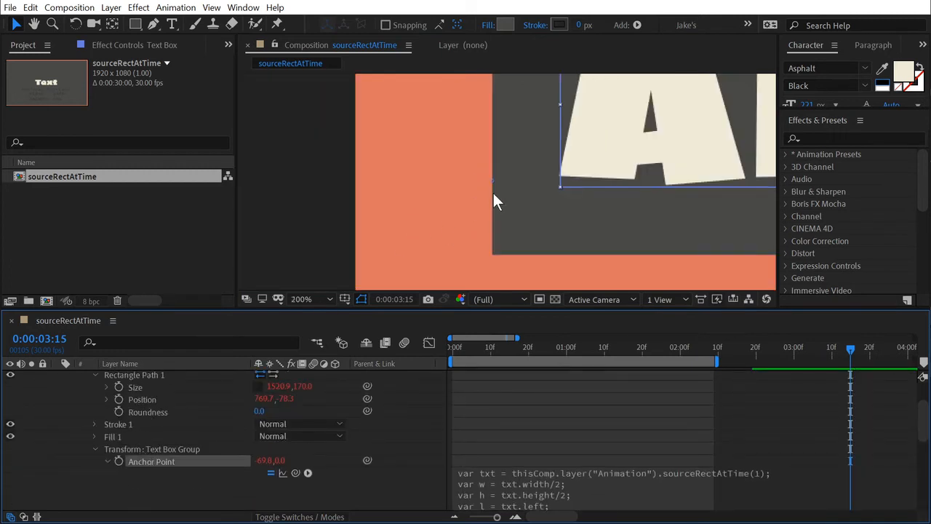
key(h)
drag(564, 170, 490, 173)
key(v)
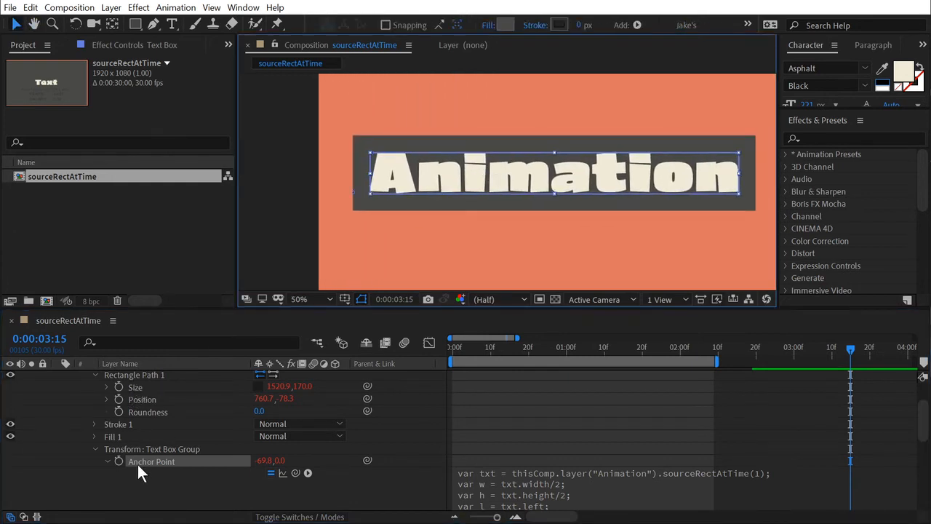
Step: Keyframe the Text Box Group's Scale at 100% at 0:00:03:15 and show only the layer's keyframed properties
click(107, 460)
scroll(142, 475, down, 1)
click(142, 449)
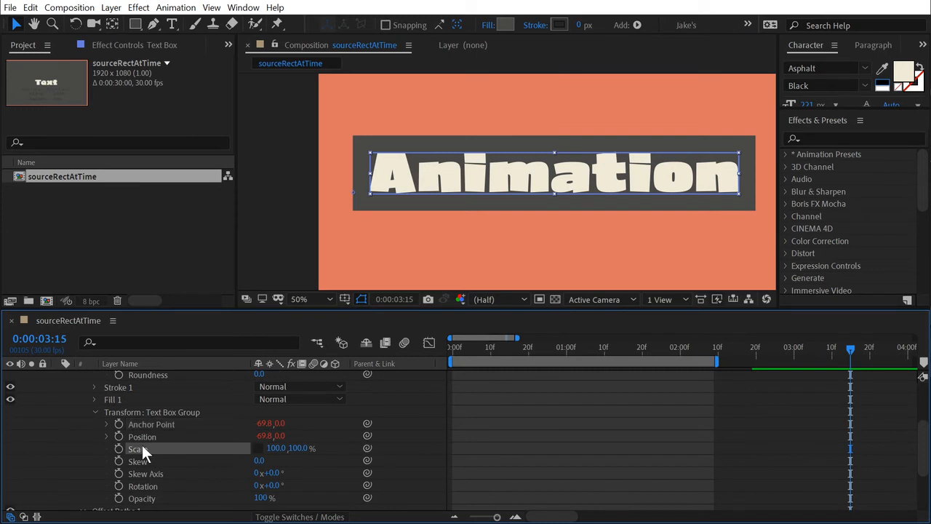
mouse_move(274, 448)
mouse_down()
mouse_move(233, 448)
mouse_move(275, 447)
mouse_up()
click(272, 450)
text(100)
key(Return)
click(118, 449)
key(u)
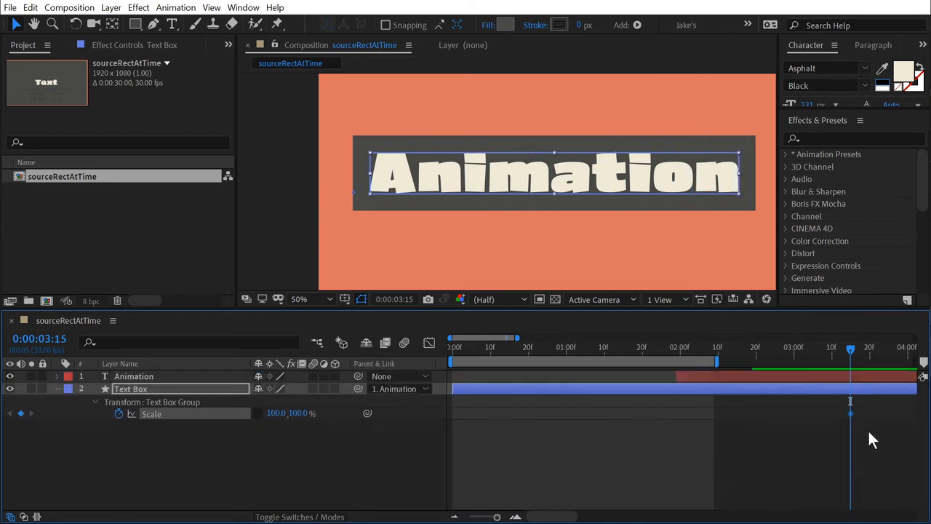
Step: Move the 100% Scale keyframe to frame 20, set the horizontal scale to 0% at frame 0, and preview the animation
drag(850, 414, 696, 413)
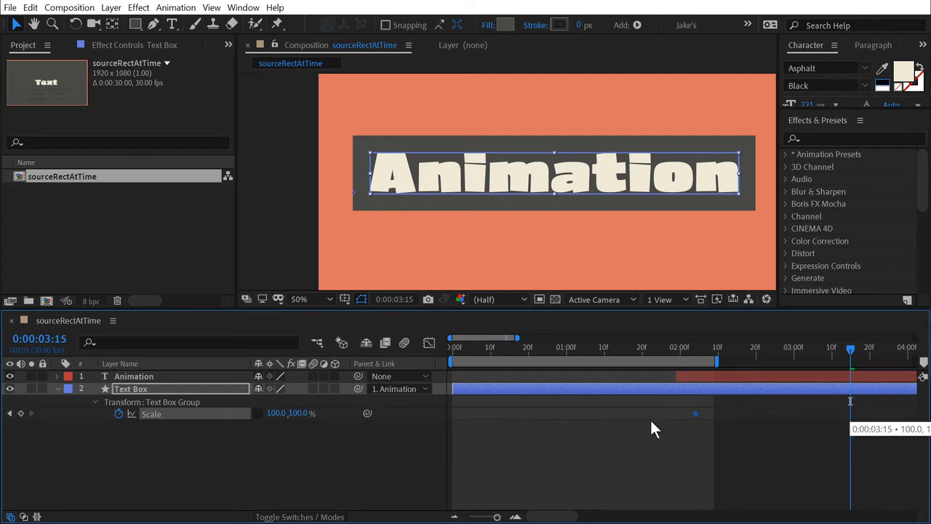
drag(566, 408, 526, 428)
click(526, 346)
drag(527, 346, 449, 349)
click(277, 414)
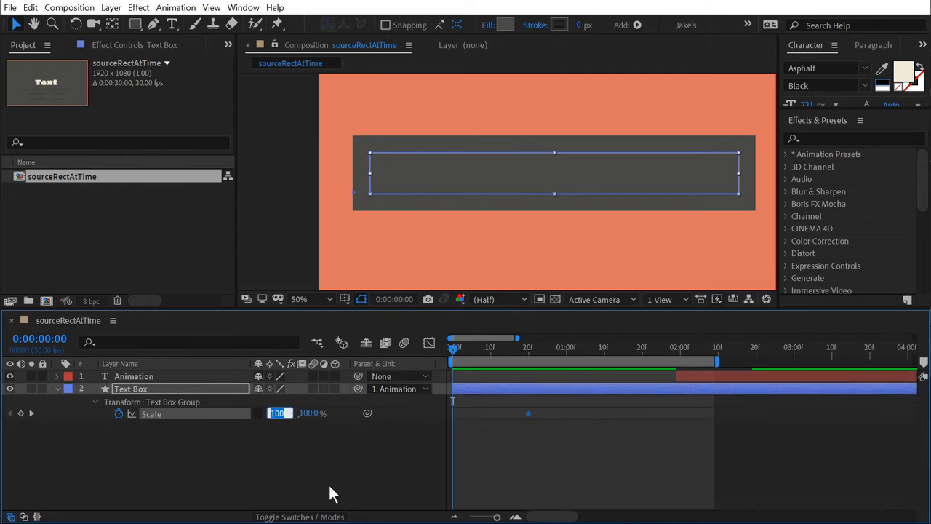
text(0)
key(Return)
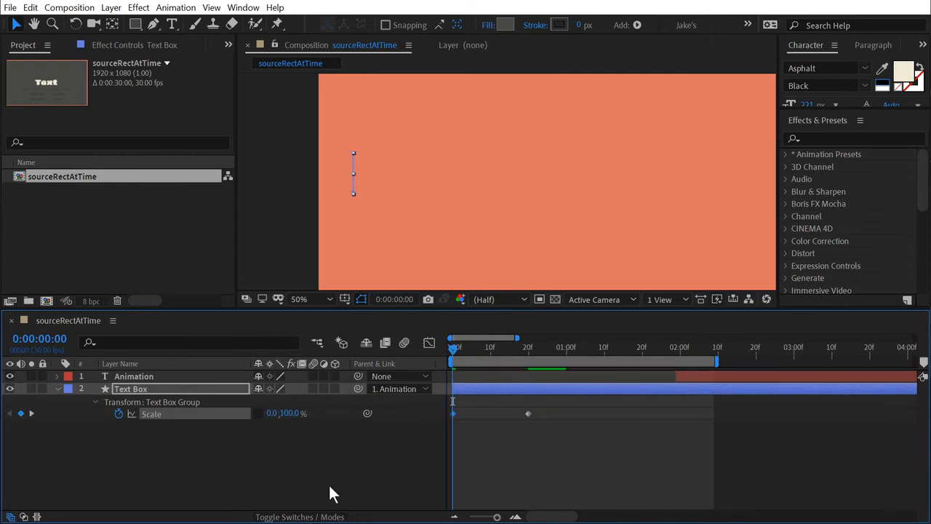
click(535, 439)
key(space)
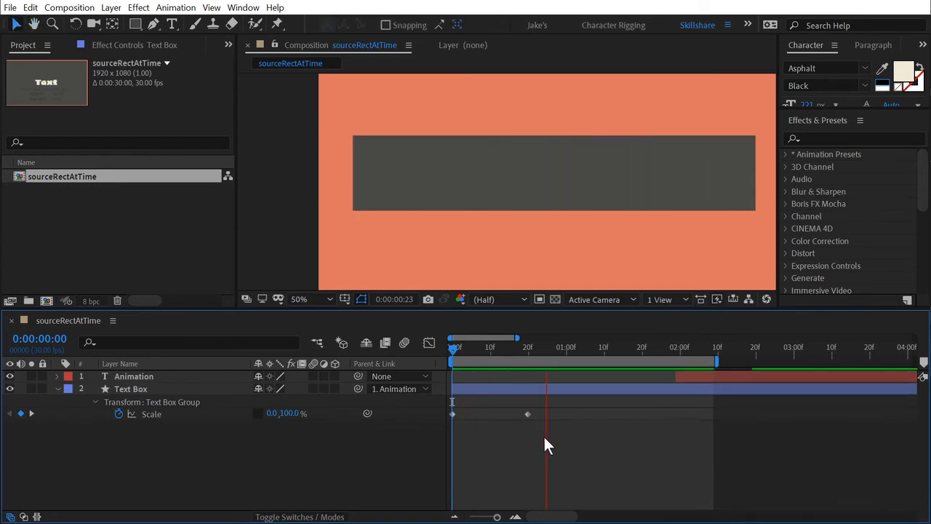
key(space)
key(space)
Step: Select the Text Box Group's Scale keyframes and display their speed graph in the graph editor
drag(547, 441, 451, 406)
click(435, 344)
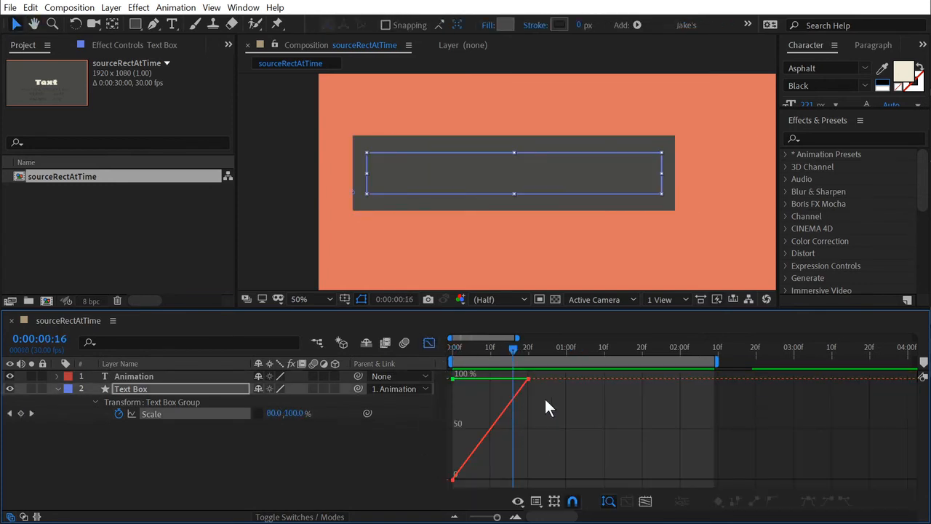
click(535, 501)
click(581, 373)
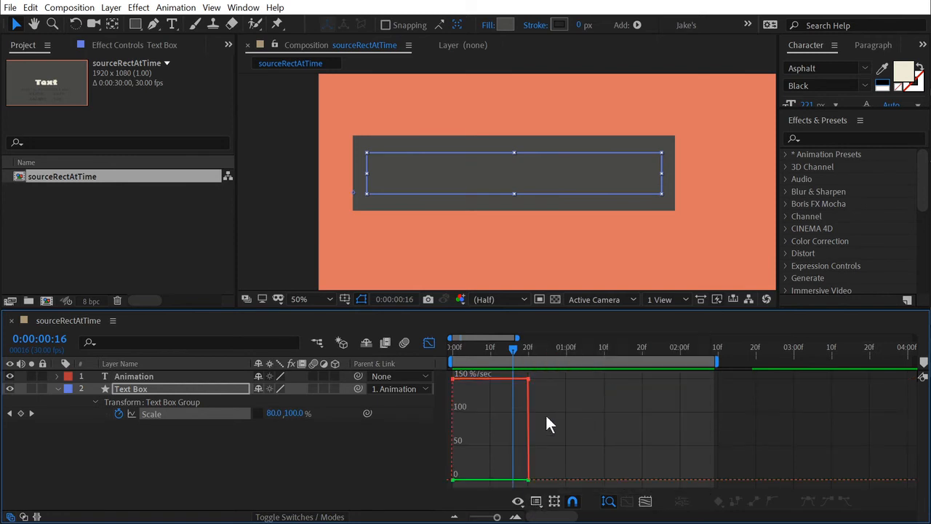
click(167, 427)
click(156, 414)
Step: Reshape the Scale speed curve into an early peak with a long ease-out, preview it, and return to the layer view
drag(527, 379, 473, 481)
click(452, 348)
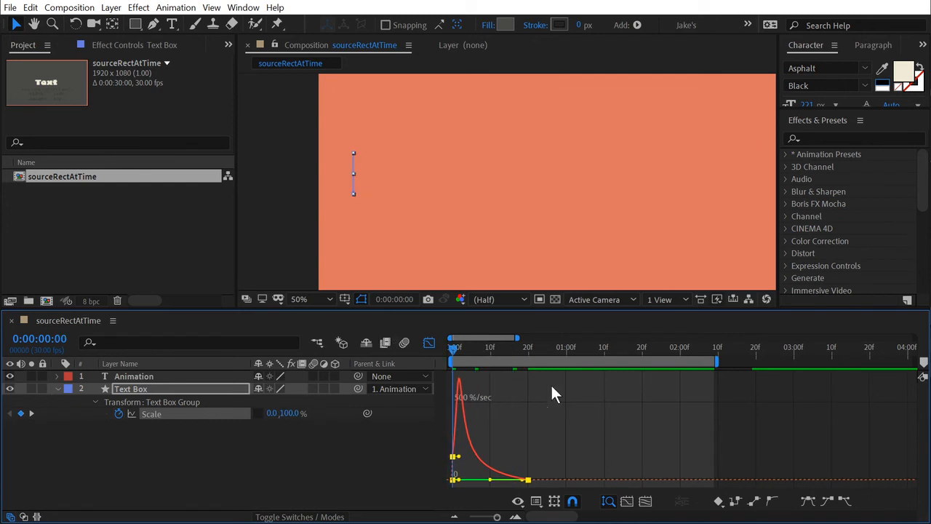
key(space)
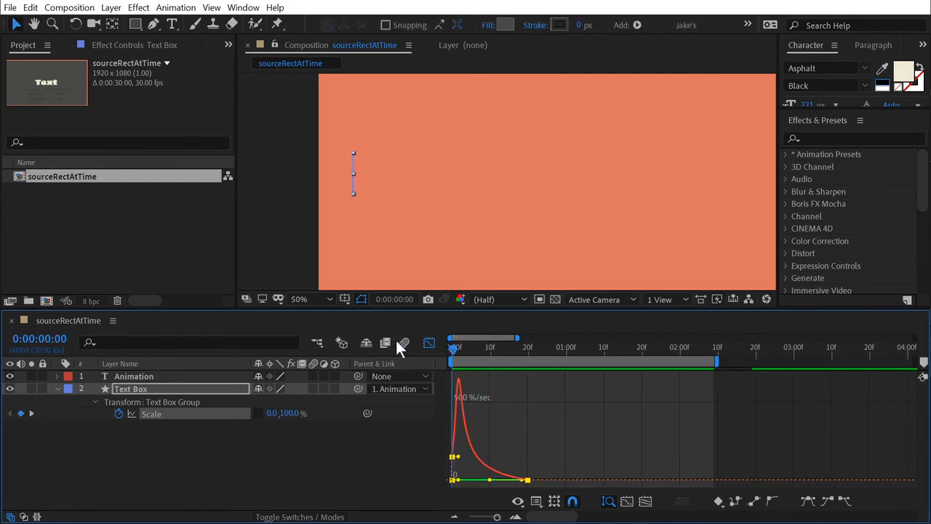
click(430, 342)
key(space)
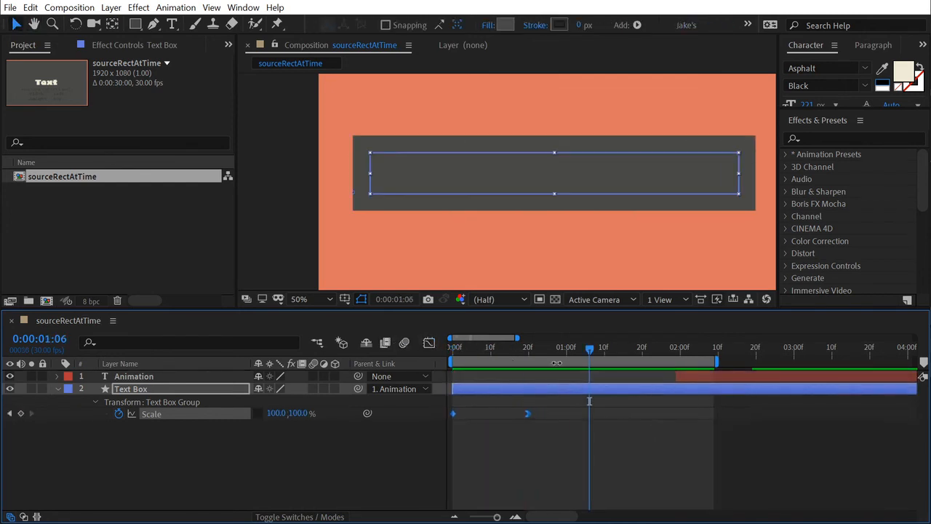
Step: Shift the Animation text layer to start at about frame 5 and preview it with the growing background box
click(567, 350)
click(574, 353)
click(580, 389)
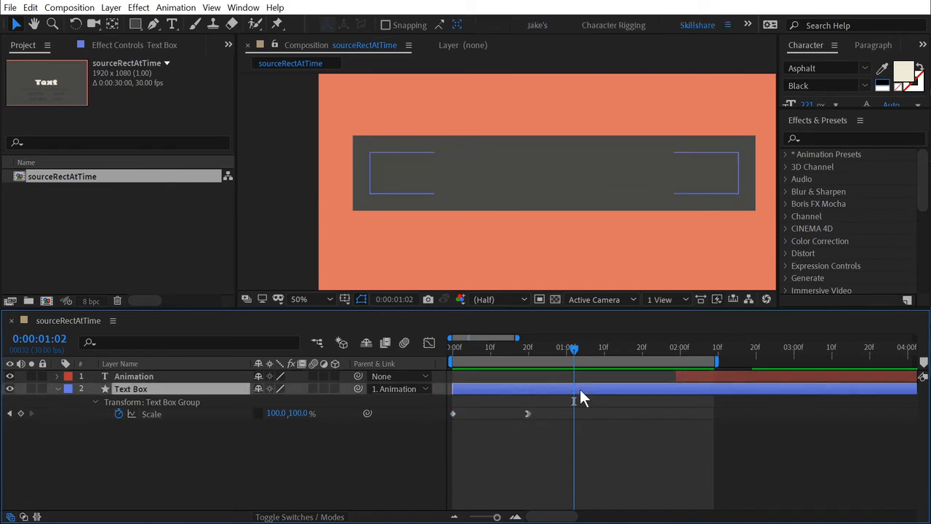
drag(718, 379, 502, 377)
click(472, 347)
drag(478, 342, 546, 356)
key(Home)
key(space)
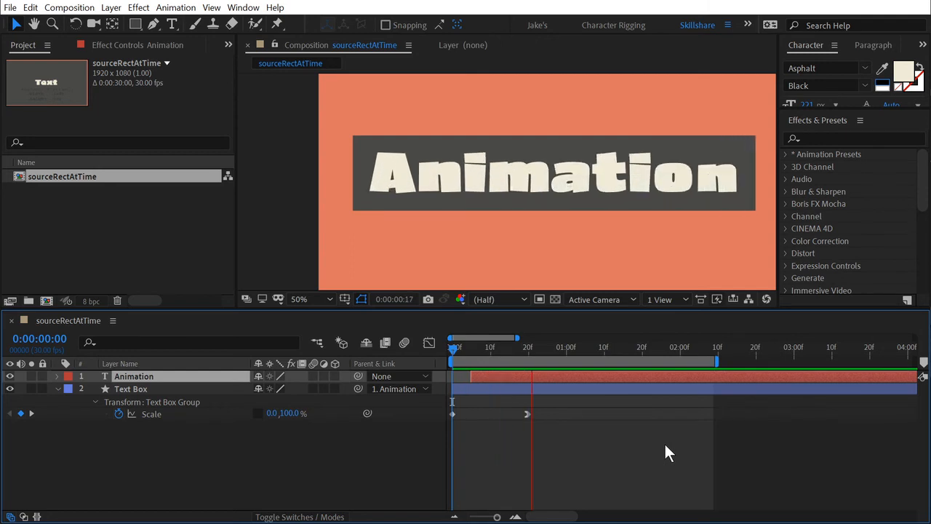
key(shift+slash)
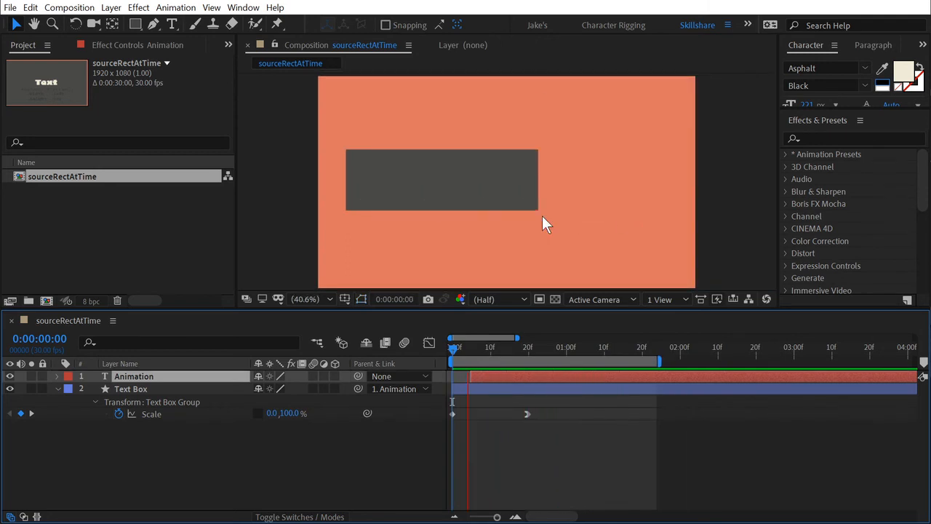
key(space)
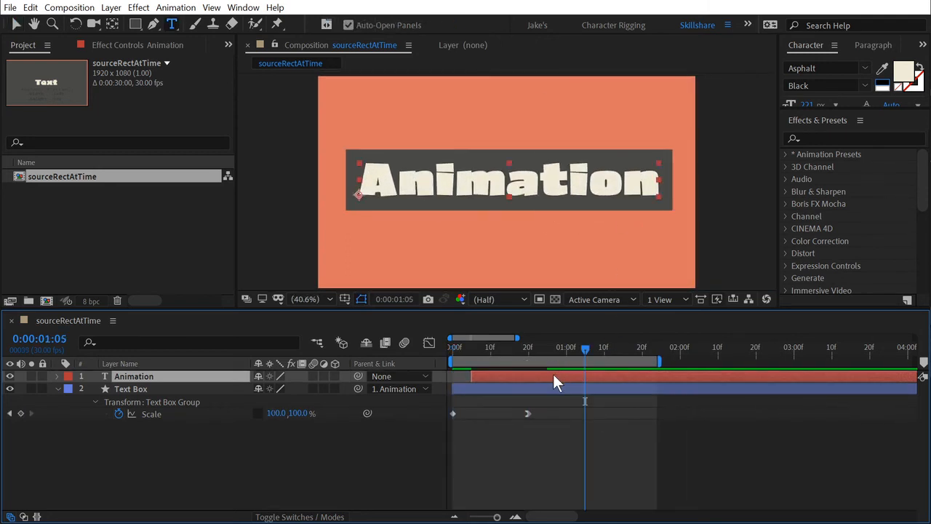
Step: Replace the text with Skillshare and preview the box animation
double_click(553, 374)
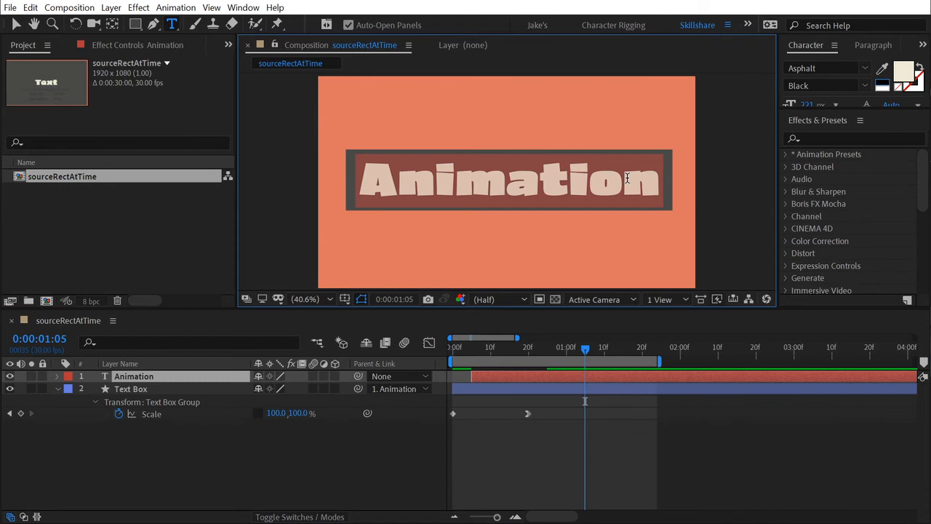
text(Skillshare)
key(Escape)
key(space)
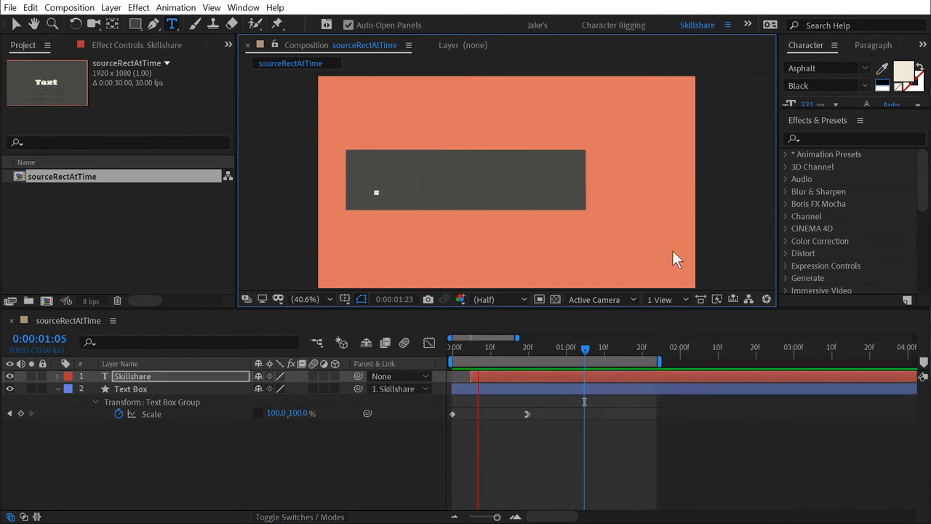
Step: Change the text to the shorter word Top and preview the box animation
click(592, 372)
click(597, 348)
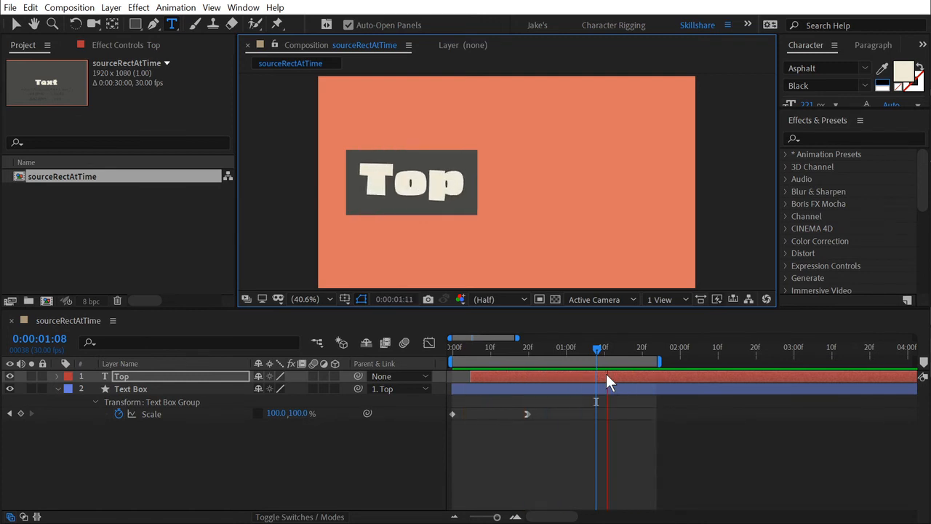
click(607, 375)
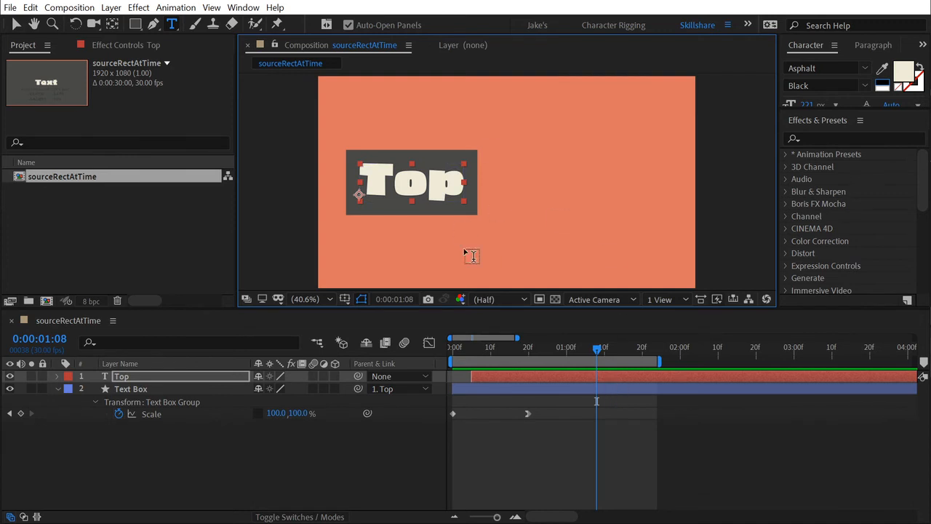
Step: Duplicate the Text Box layer, place the copy beneath the original, and rename it Accent Box
key(v)
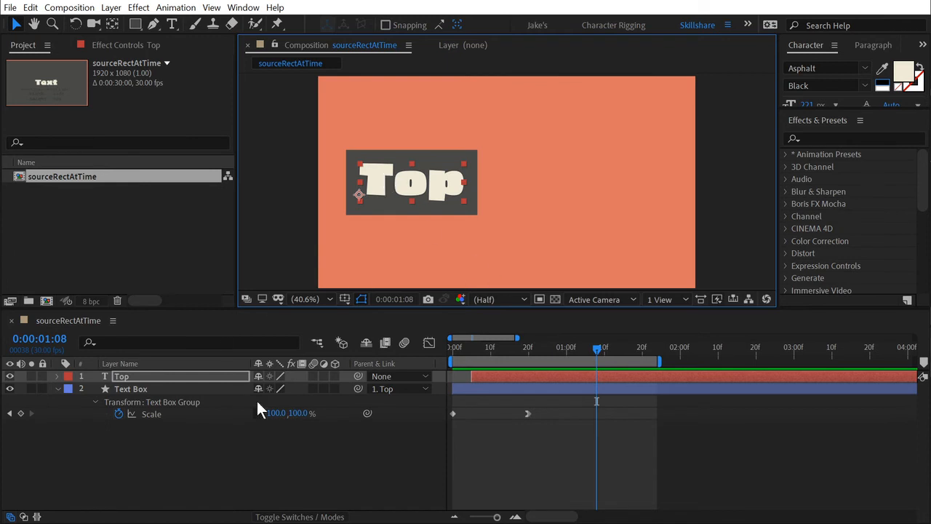
click(168, 389)
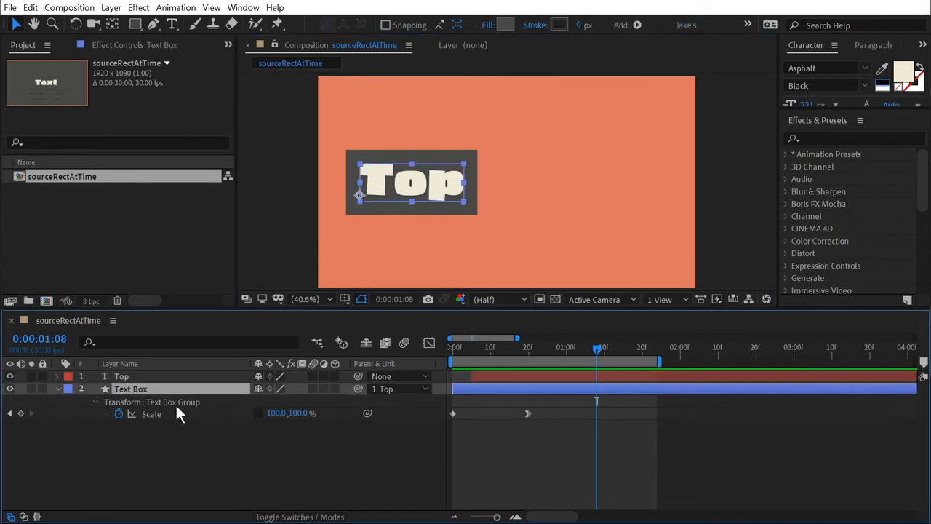
key(ctrl+d)
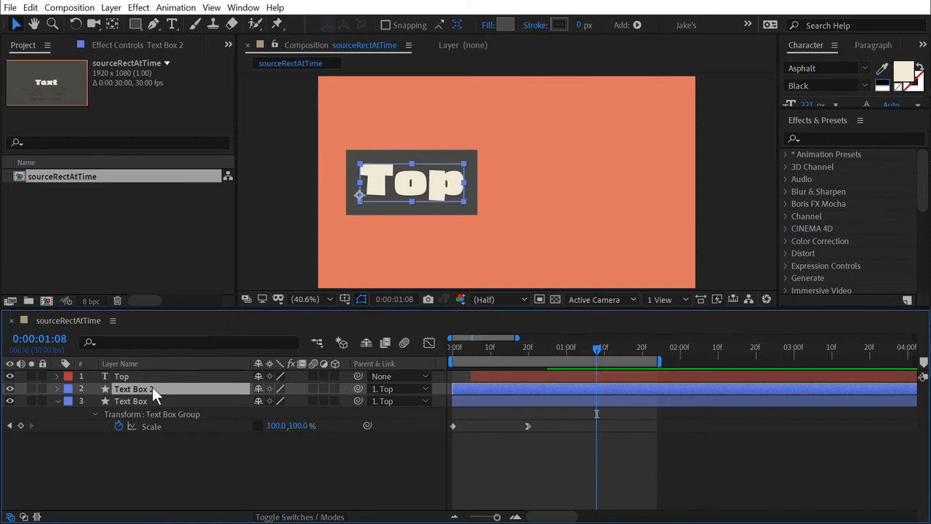
drag(152, 387, 165, 418)
key(Return)
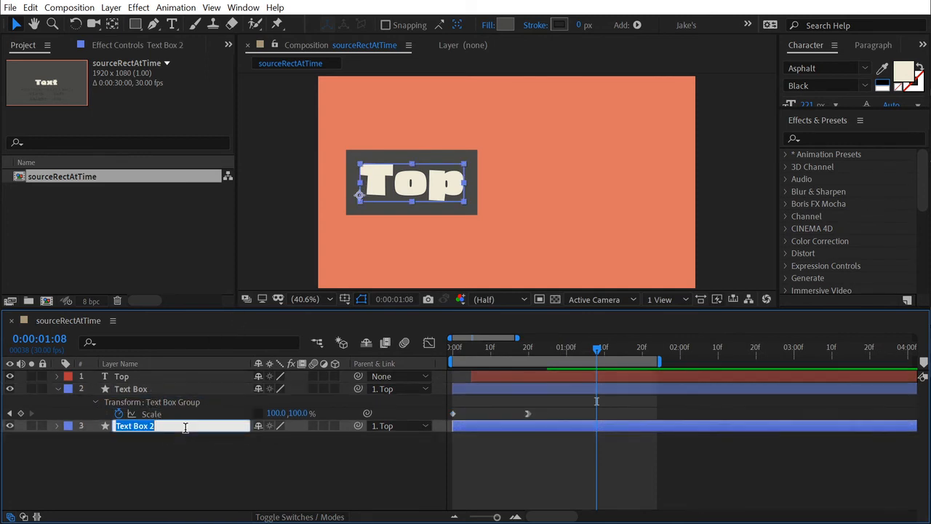
text(Accent Box)
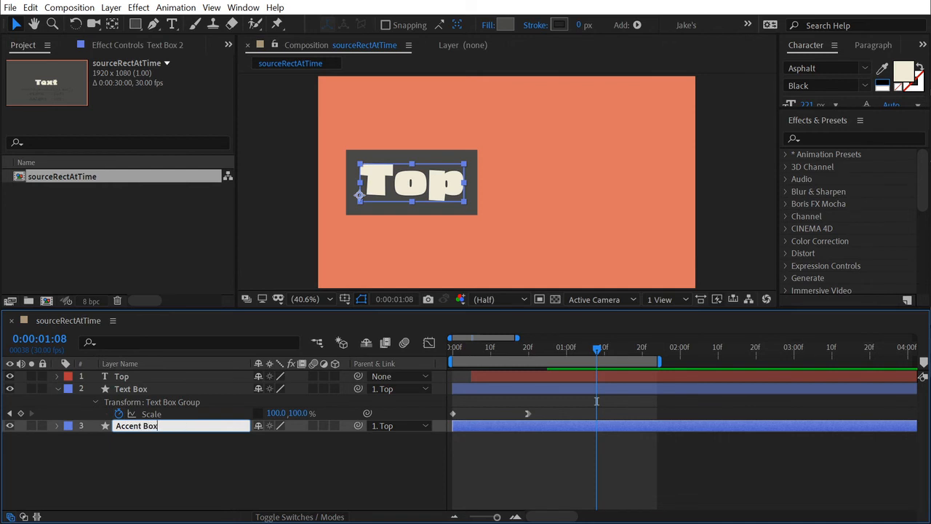
key(Return)
Step: Delay the Top and Text Box layers together by about 24 frames, exposing the Accent Box animation on its own
click(491, 389)
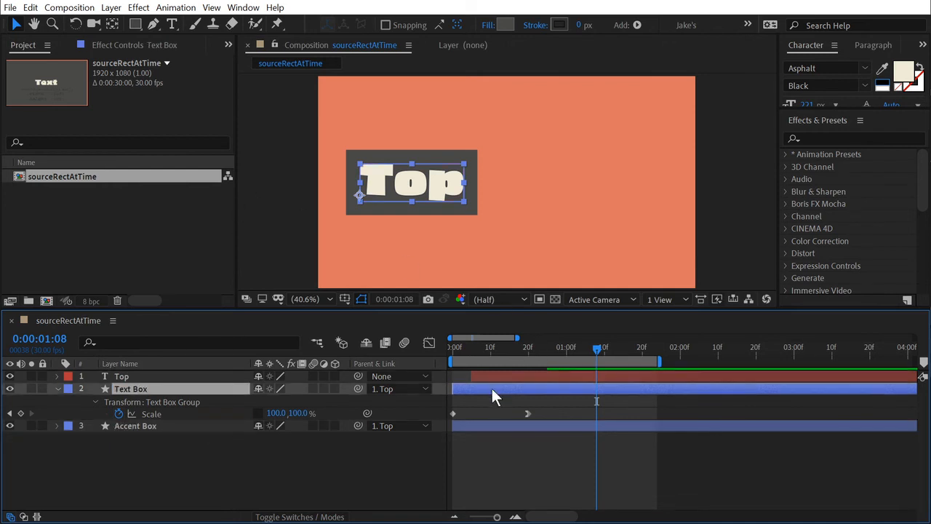
shift+click(499, 378)
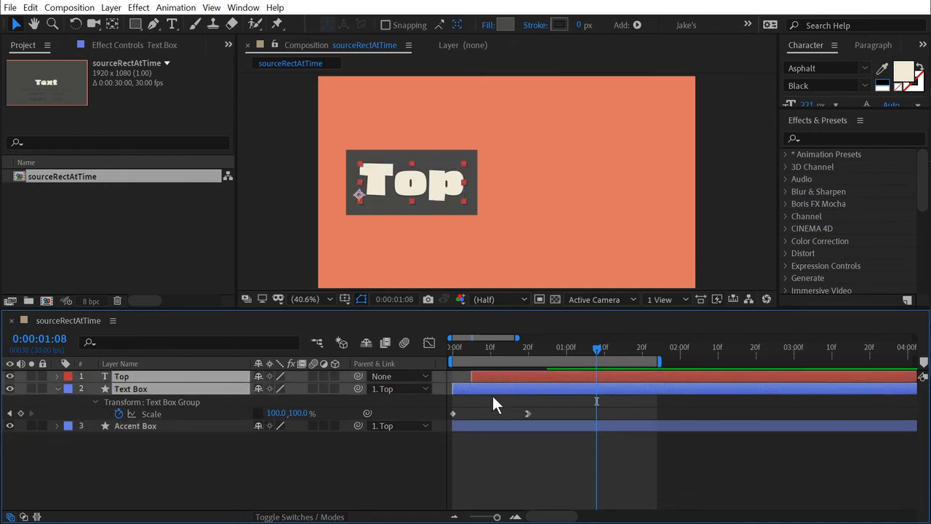
drag(483, 388, 573, 391)
click(453, 349)
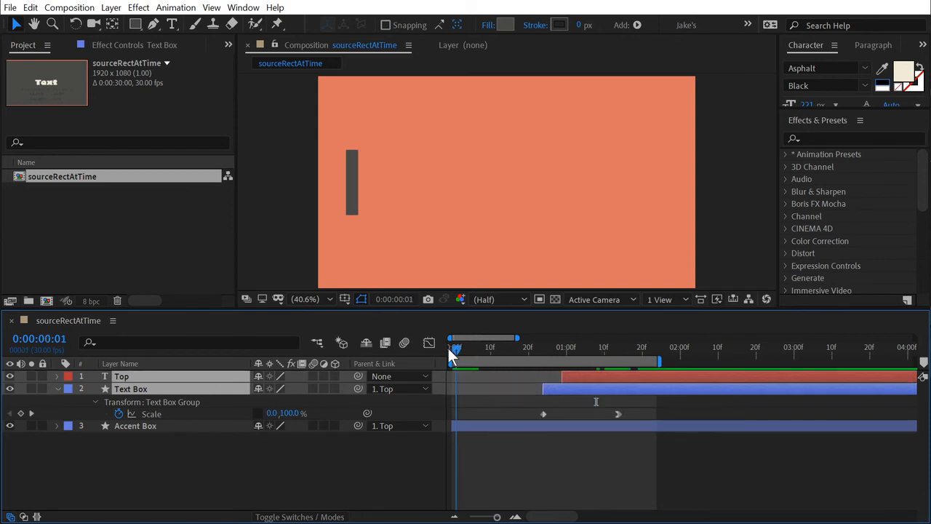
drag(448, 347, 470, 347)
Step: Change the Accent Box layer's fill to an off-white
click(498, 425)
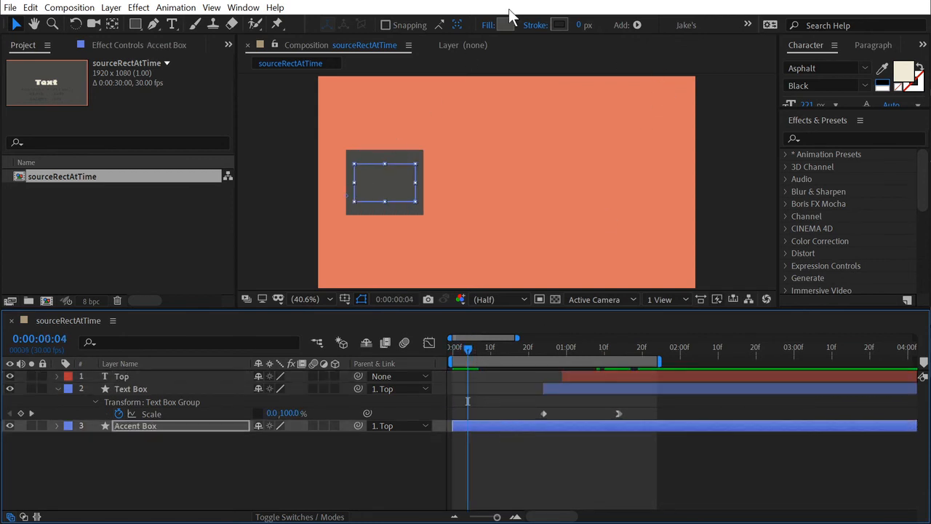
click(505, 24)
drag(565, 264, 505, 218)
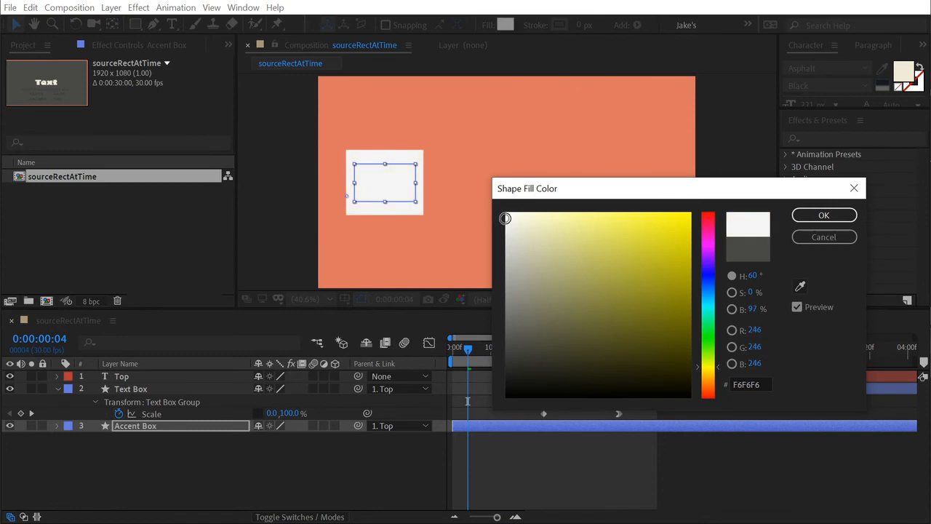
click(824, 214)
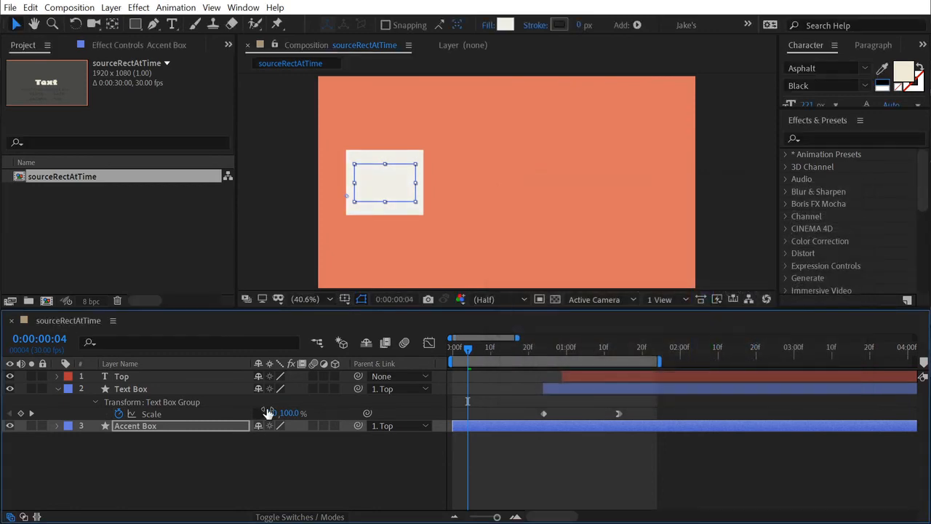
Step: Match the Accent Box layer's fill to the cream fill colour of the Top text layer
click(136, 377)
click(903, 71)
key(Return)
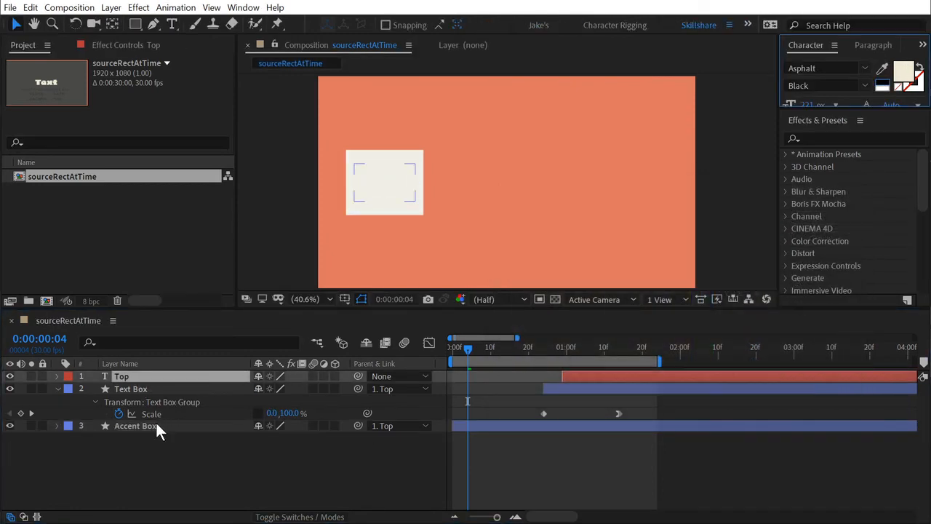
click(156, 427)
click(505, 24)
key(Return)
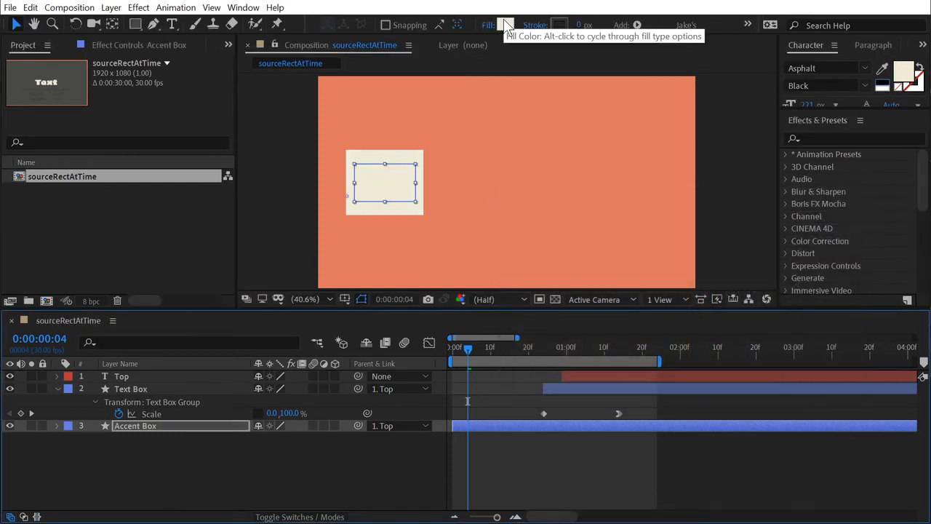
Step: Move the Top and Text Box layers together so the Text Box starts at about frame 2, and preview the staggered animation
click(533, 434)
drag(451, 346, 464, 347)
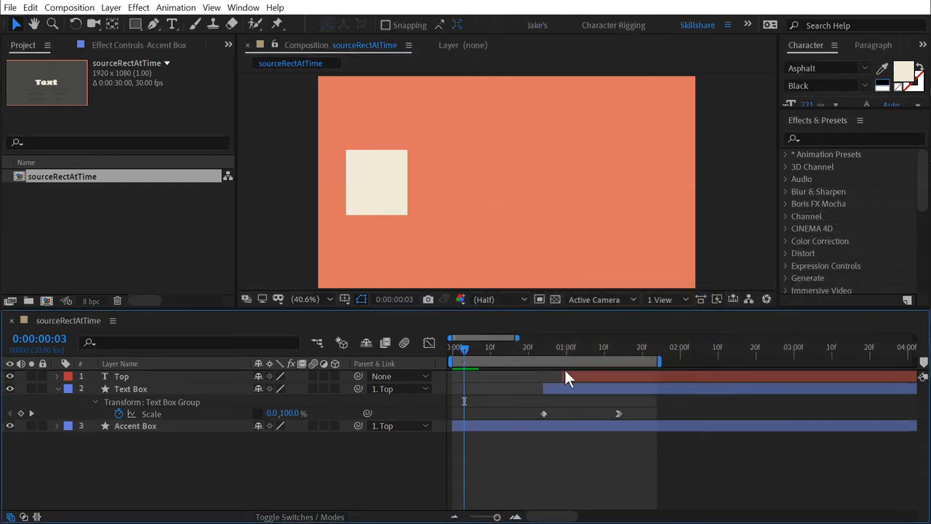
click(570, 387)
shift+click(582, 376)
drag(582, 375, 501, 387)
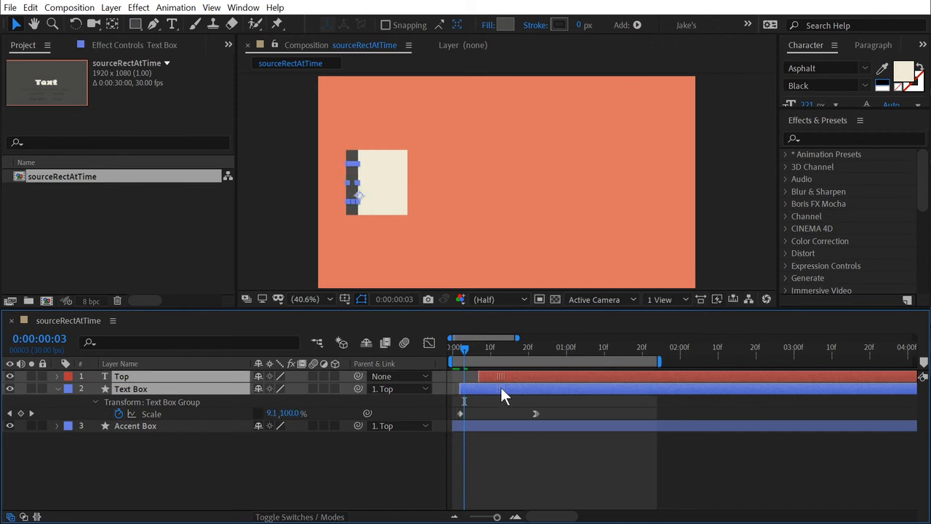
key(F2)
drag(464, 347, 449, 349)
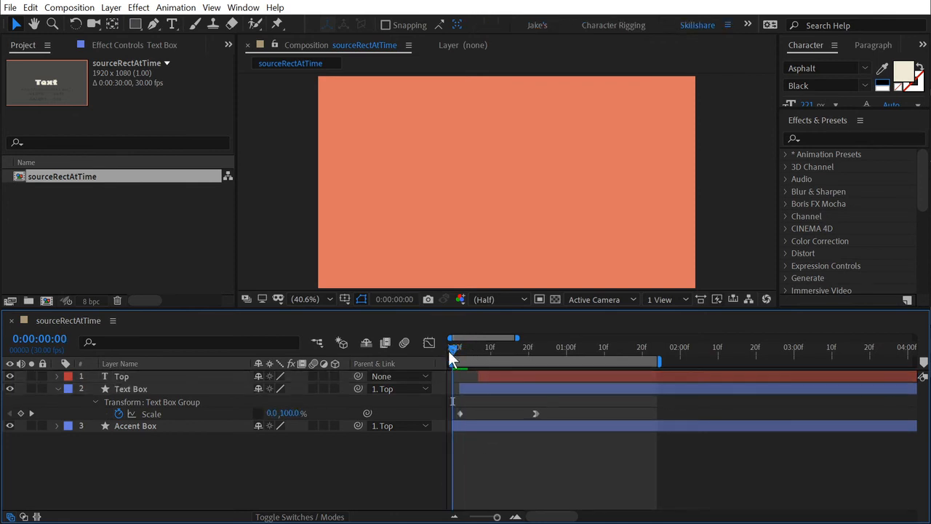
key(space)
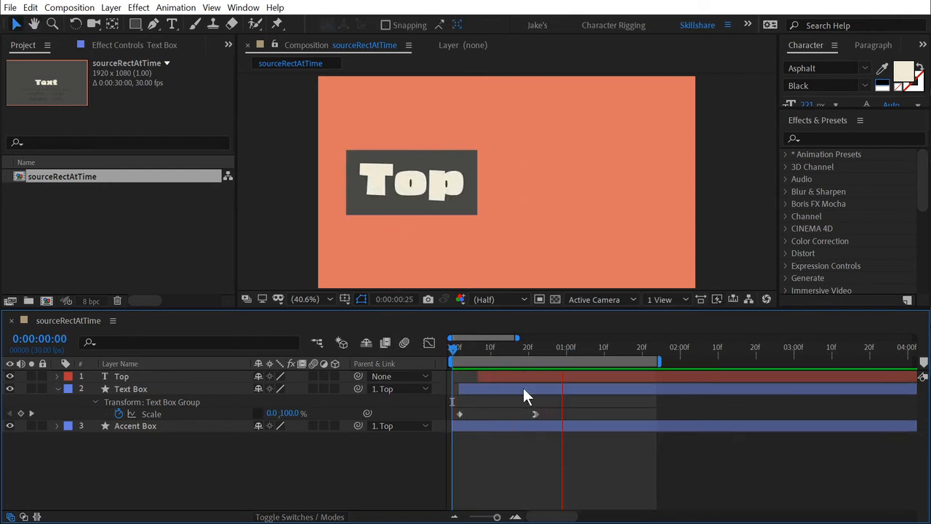
key(space)
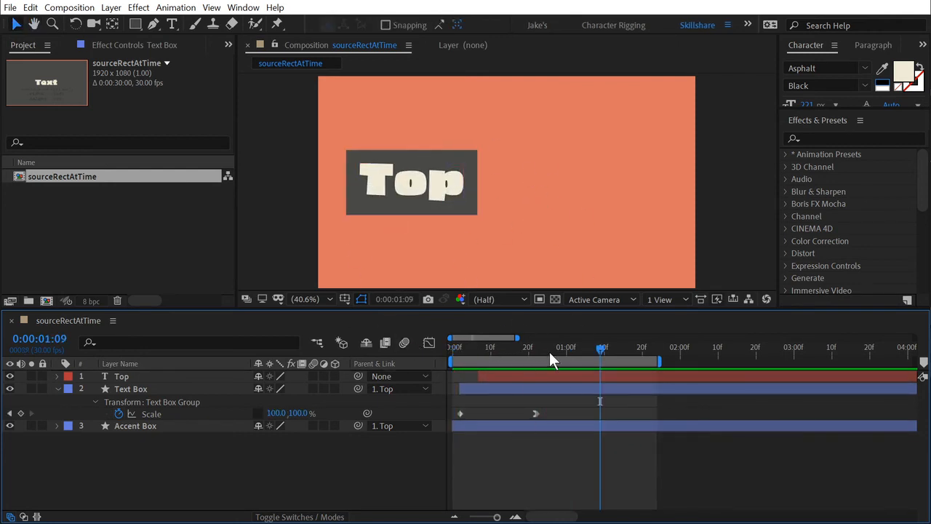
Step: Replace the text Top with a person's full name and reduce the font size to 137 px
double_click(439, 190)
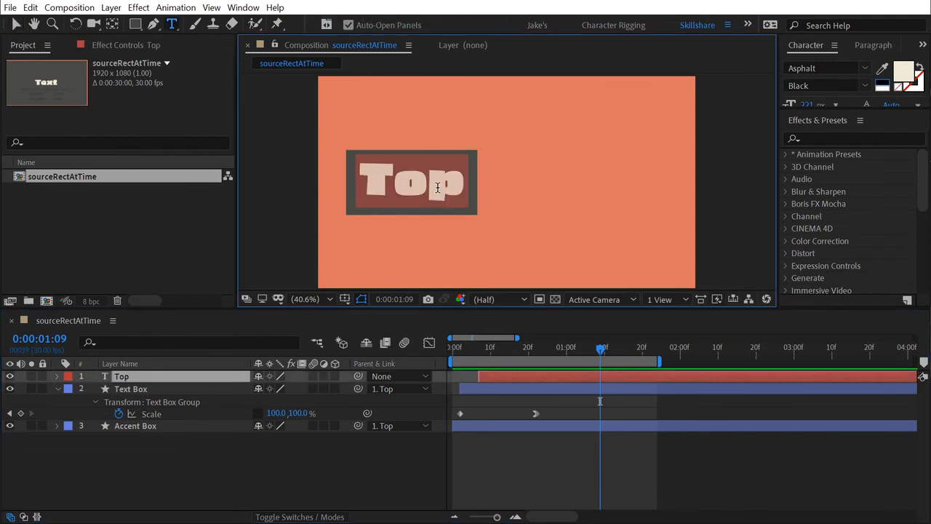
text(Jake Bartlett)
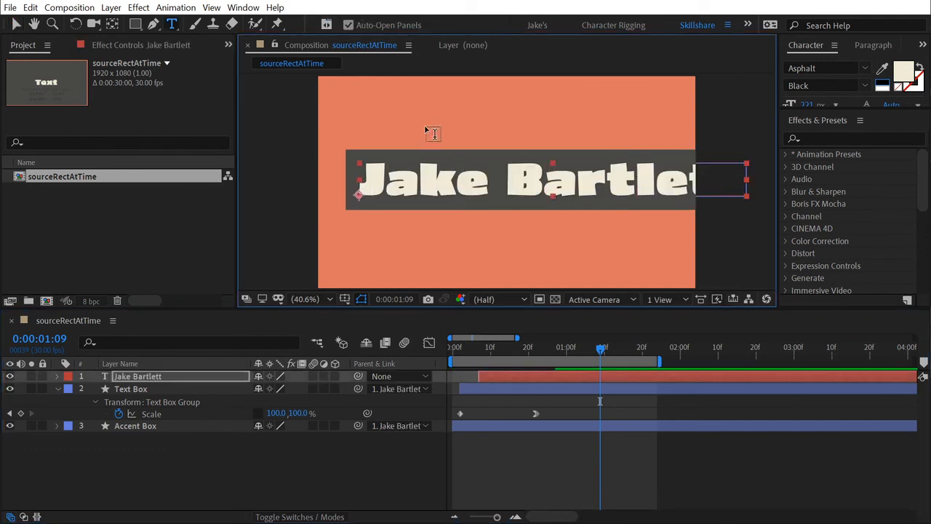
drag(817, 111, 745, 102)
Step: Reposition the name text near the centre of the frame and preview the animation from the start
key(v)
drag(502, 192, 533, 192)
drag(502, 346, 401, 345)
key(space)
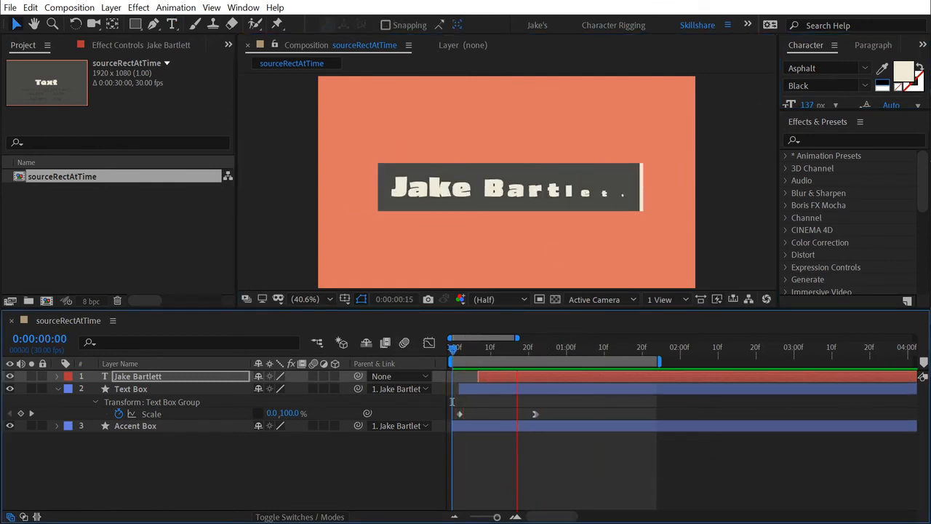
key(space)
click(691, 470)
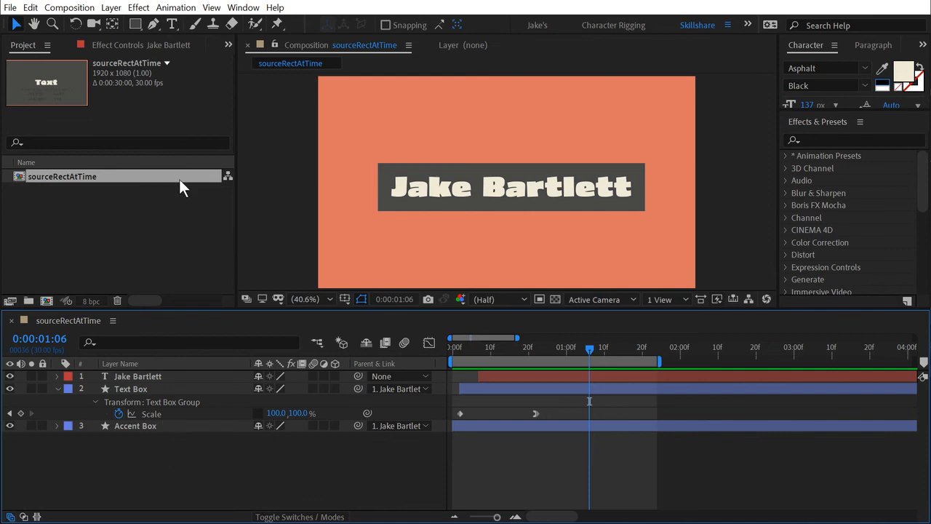
Step: Start saving a project copy as an Adobe After Effects Template Project (*.aet), and cancel without saving
click(11, 8)
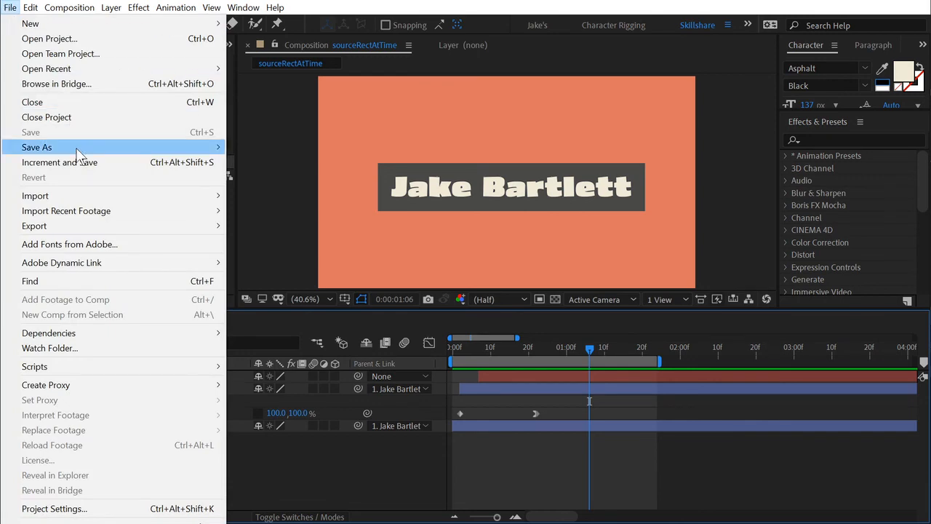
mouse_move(80, 147)
click(299, 149)
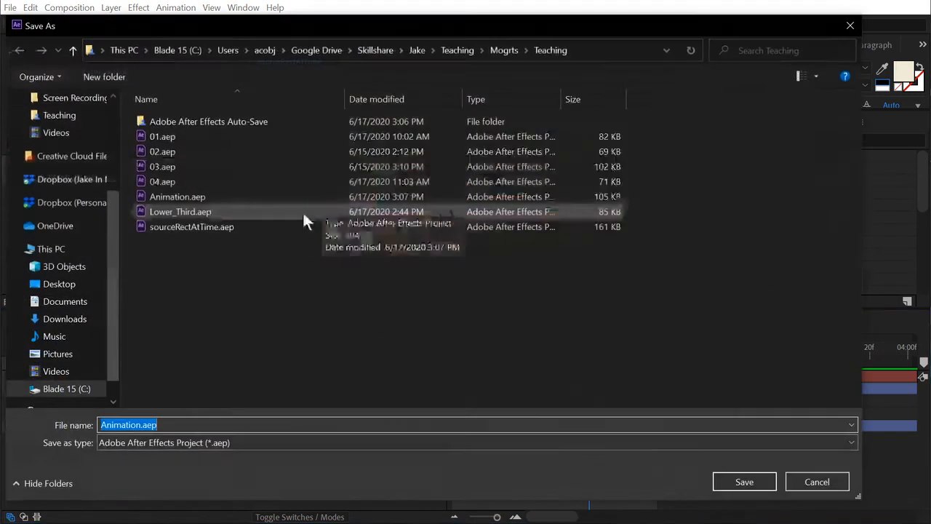
click(133, 442)
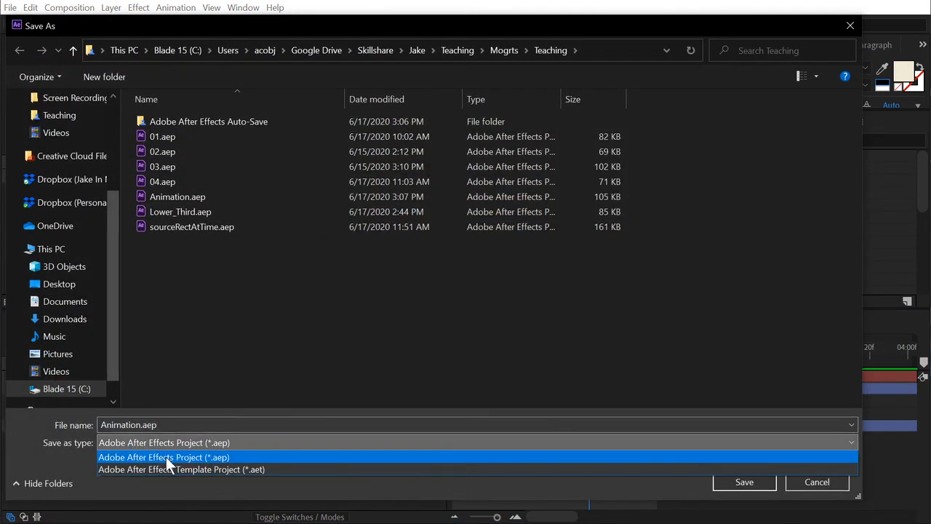
click(174, 470)
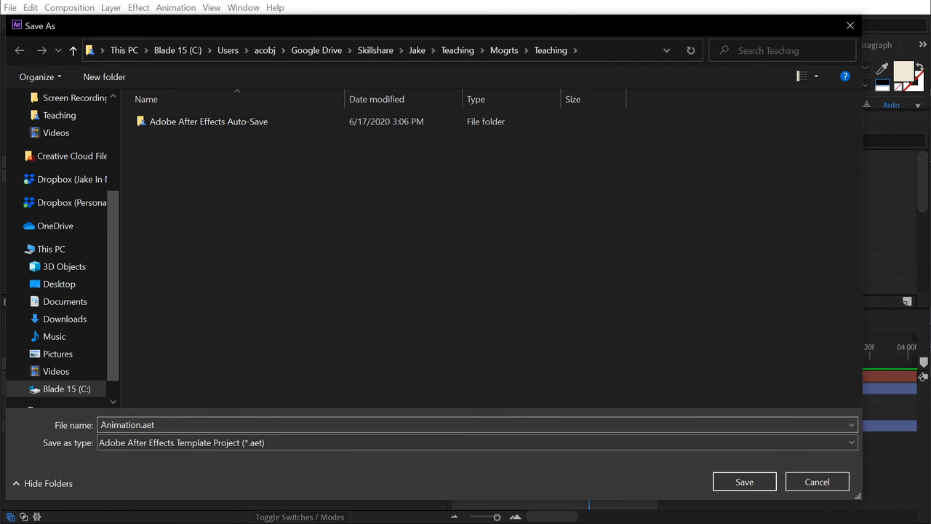
click(128, 425)
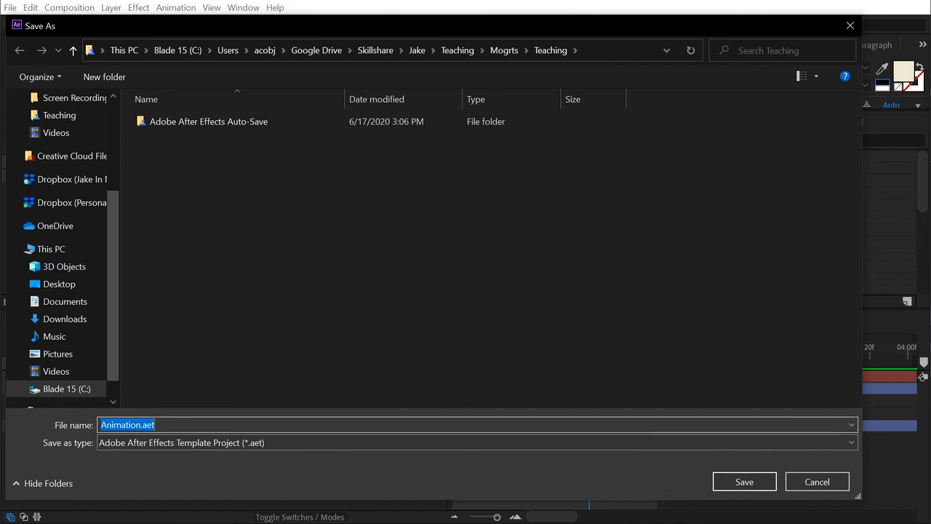
click(848, 27)
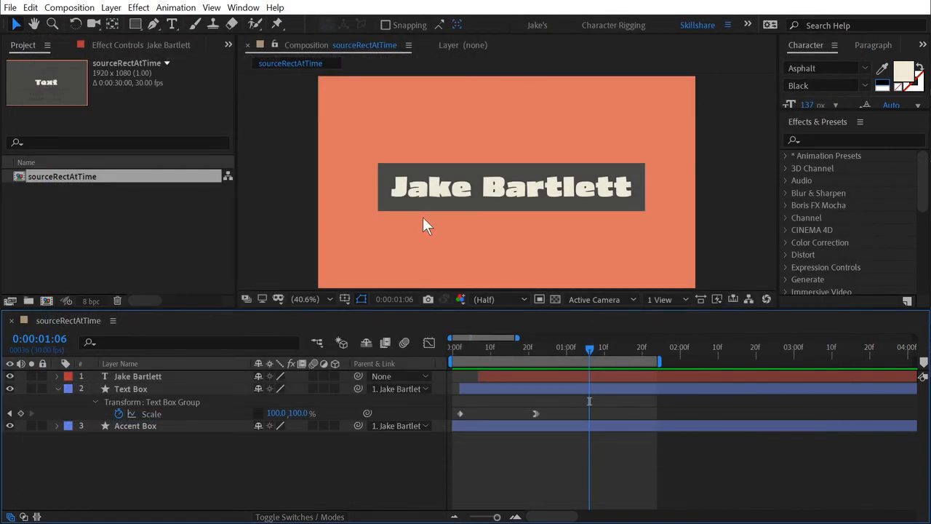